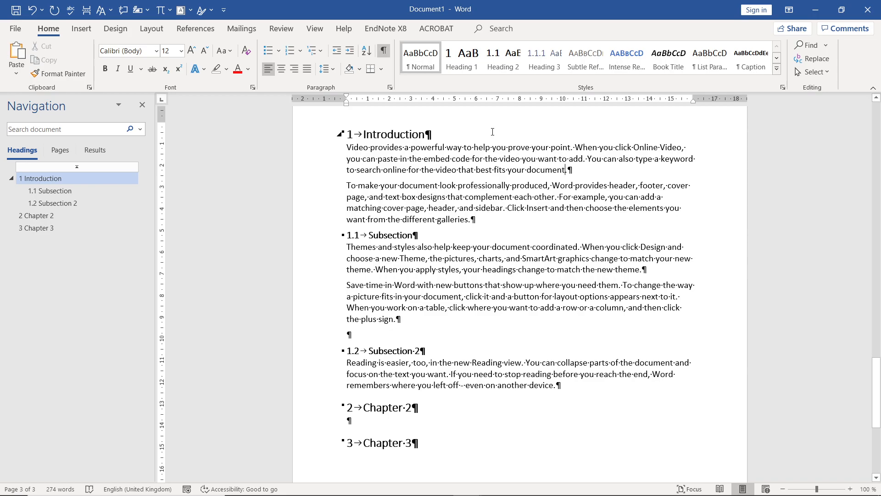
- Insert the first Airplane online picture in a new paragraph after the first Introduction paragraph
click(573, 169)
key(Return)
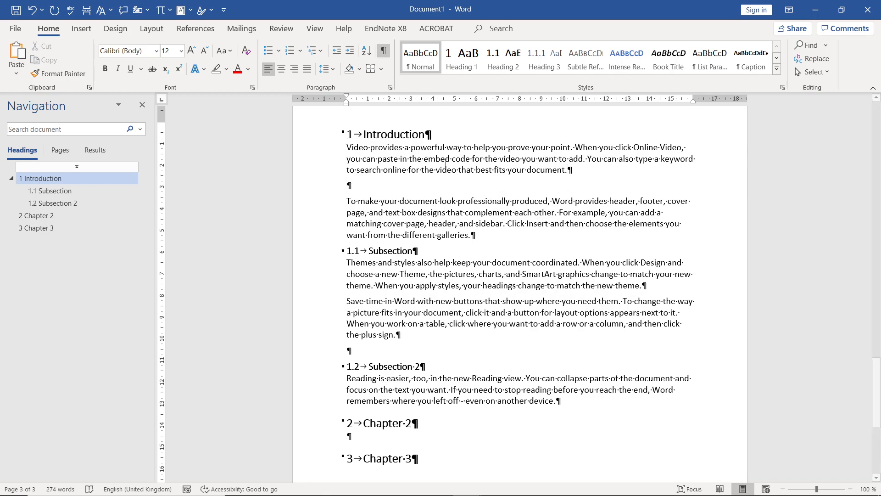
click(77, 32)
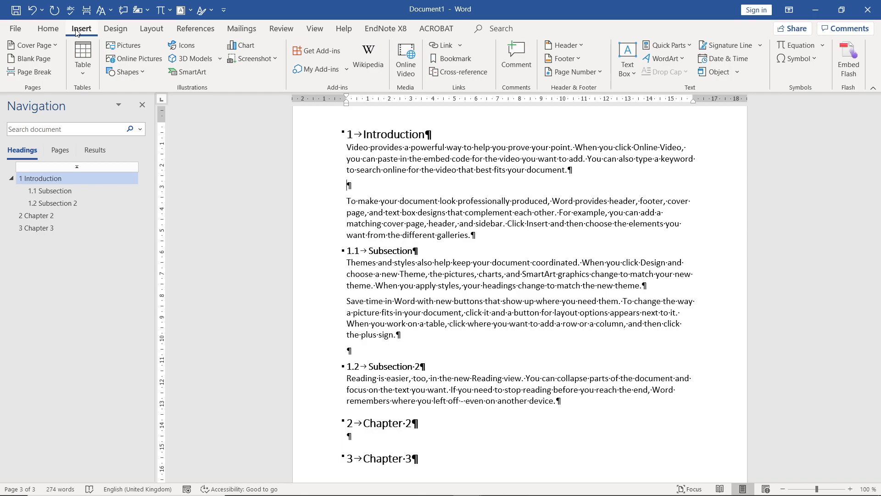
click(147, 61)
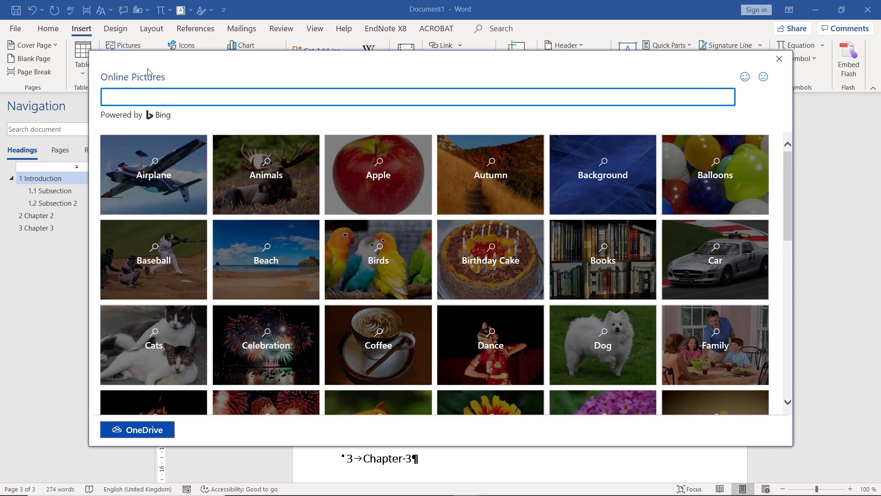
click(183, 163)
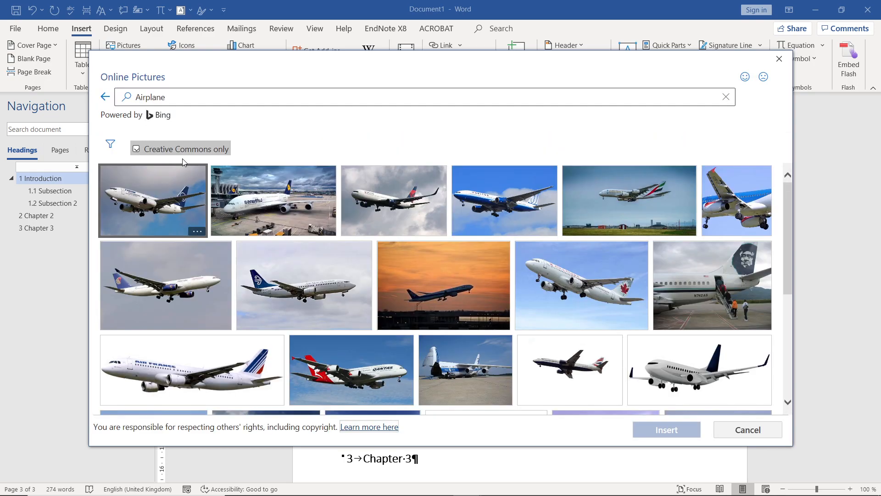
click(183, 174)
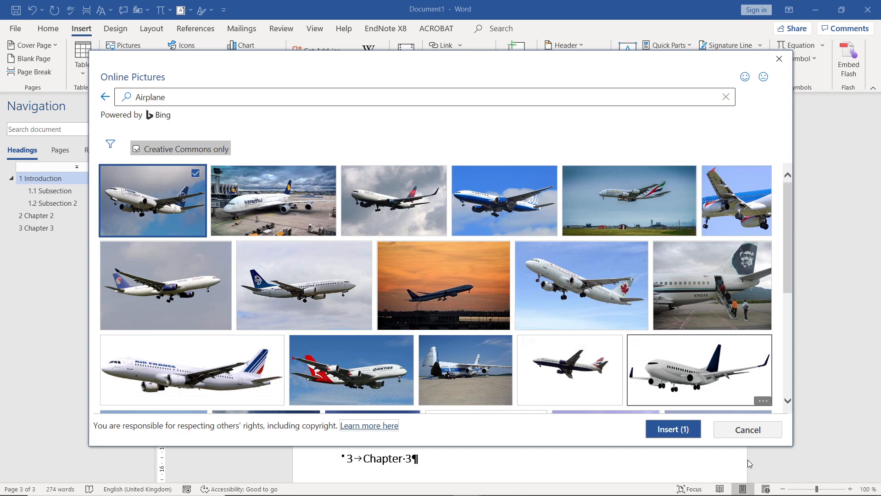
click(673, 428)
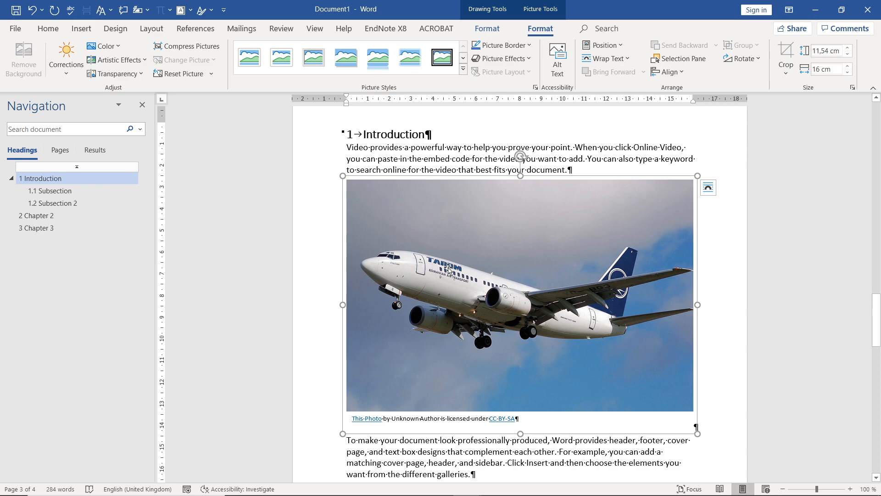
- Add the caption "Figure 1. Caption text." below the airplane picture, using the Figure label
right_click(459, 281)
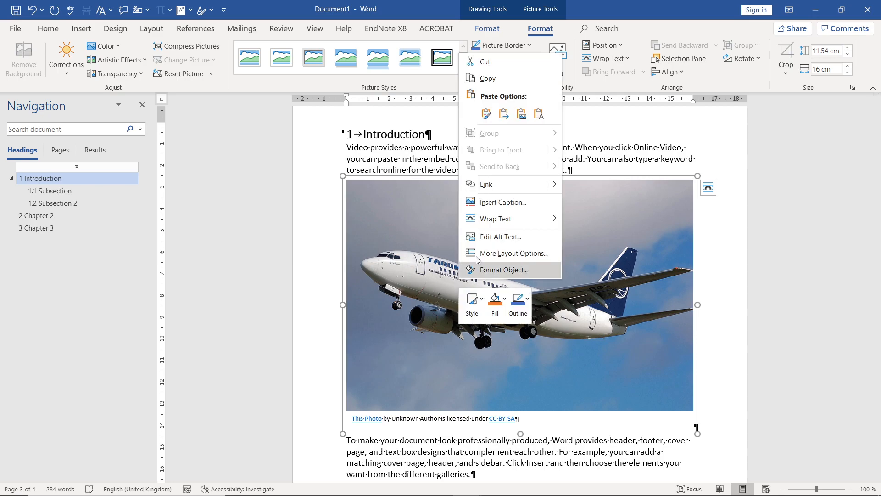
click(511, 206)
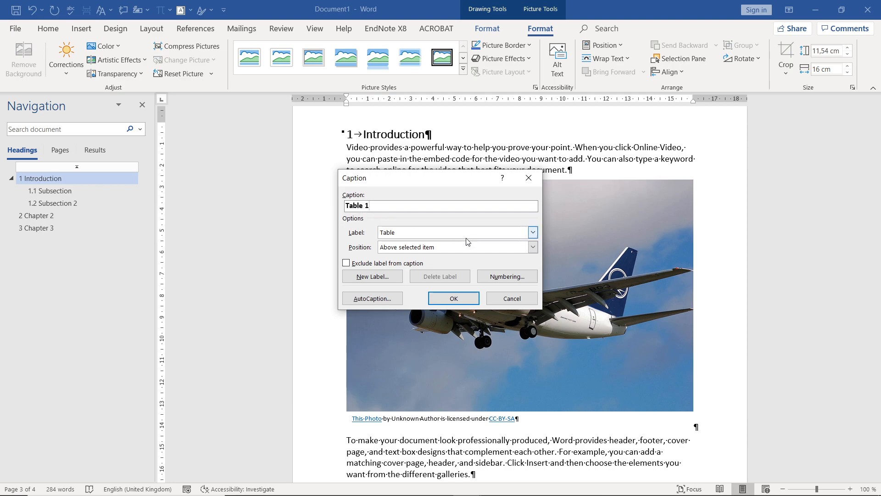
click(532, 232)
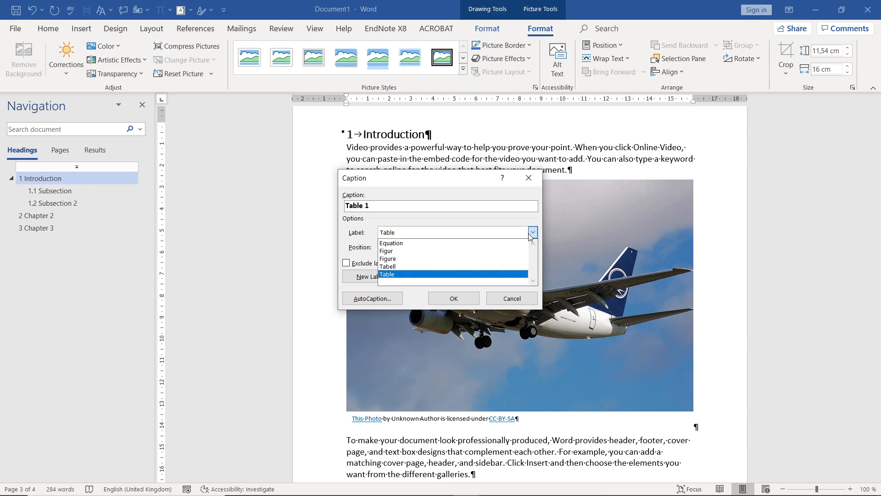
click(447, 258)
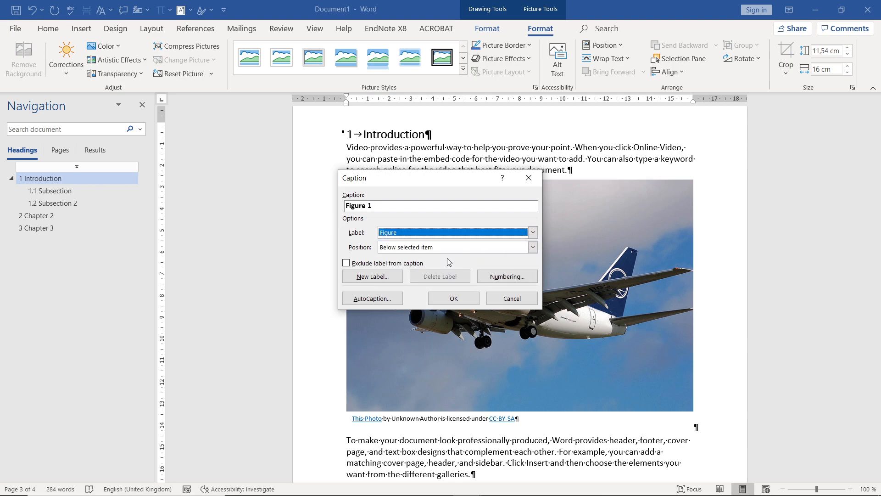
click(376, 205)
text(. C)
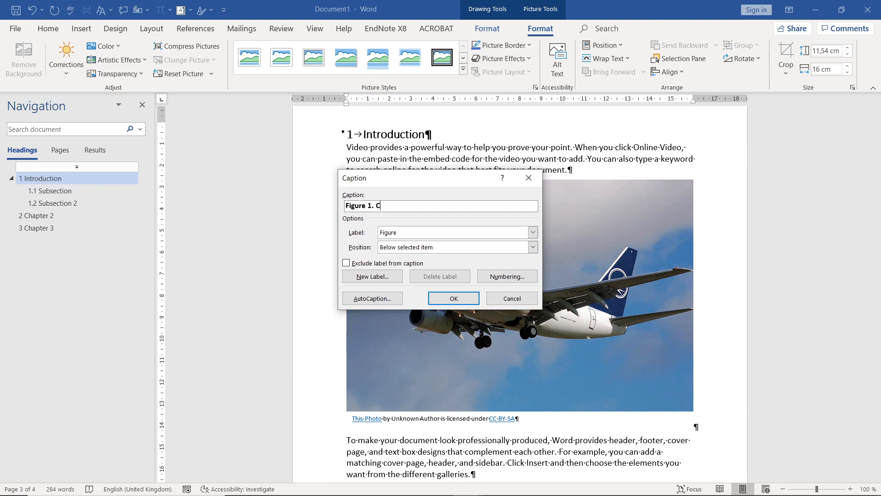
text(aption text.)
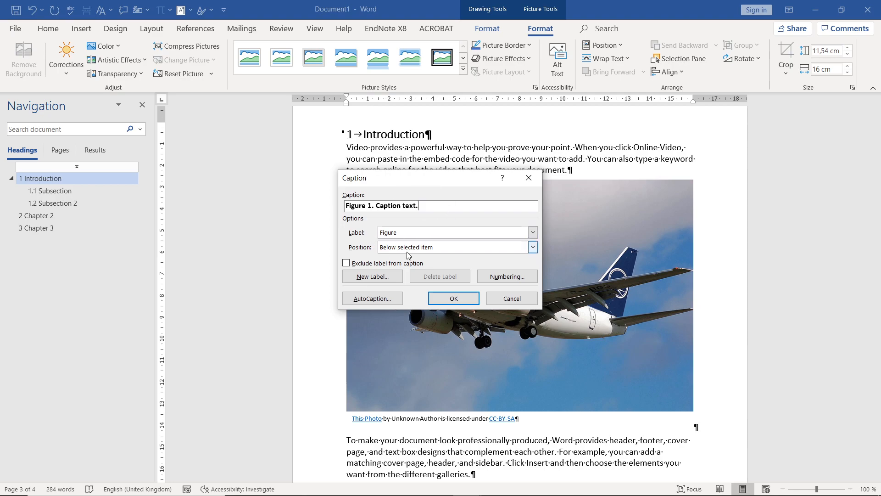
click(455, 299)
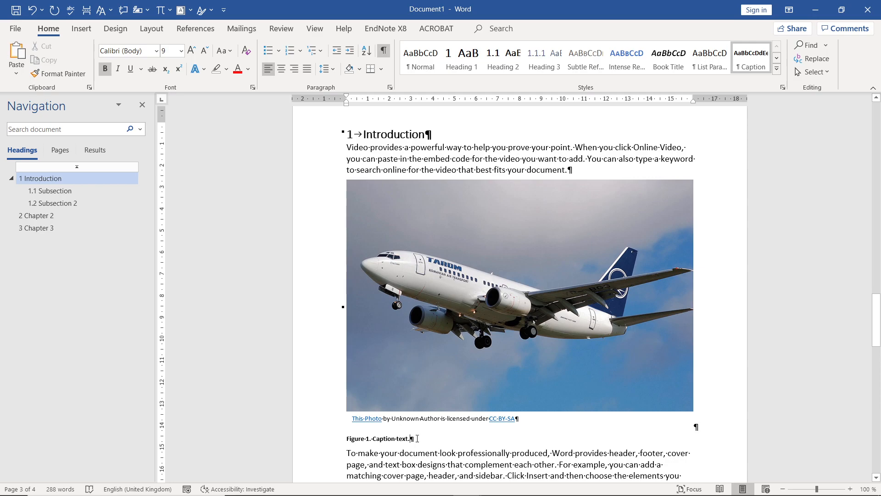
- Select the whole document to check which part of the picture caption is an automatic field, and clear the selection
key(ctrl+a)
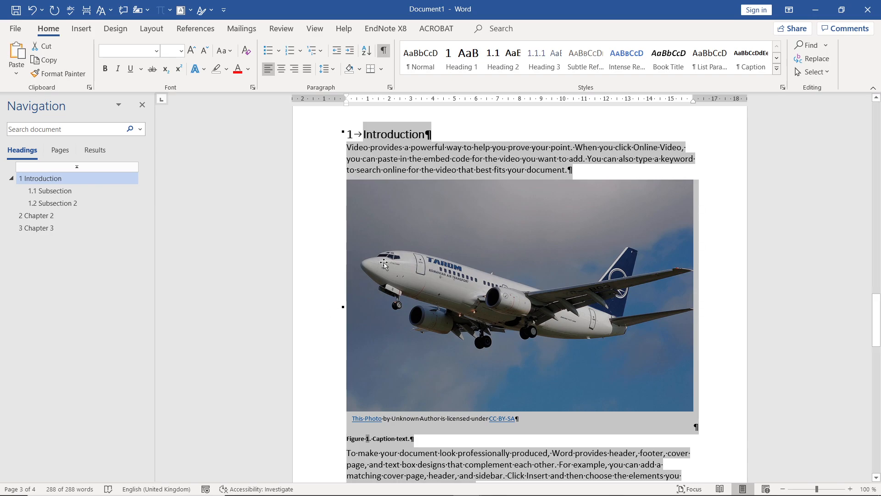
click(558, 205)
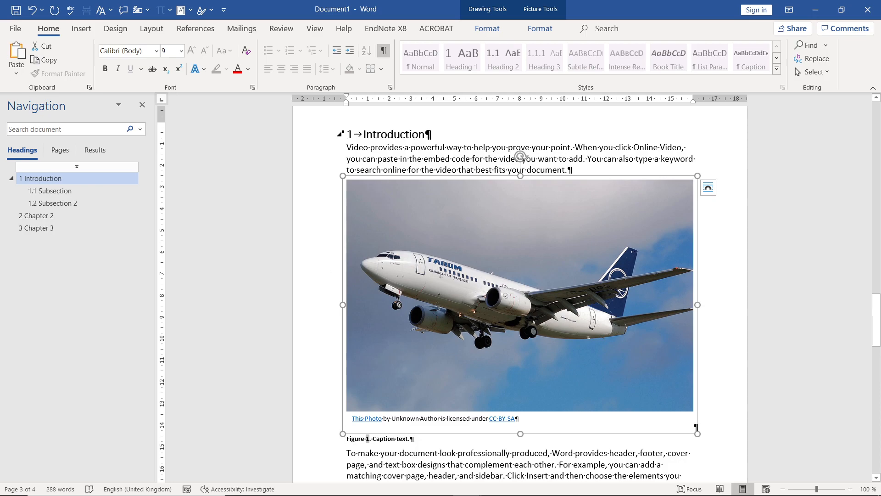
- Extend the first Introduction paragraph's last sentence with ", see" and a hyperlinked cross-reference to Figure 1, using only label and number
click(562, 171)
text(, )
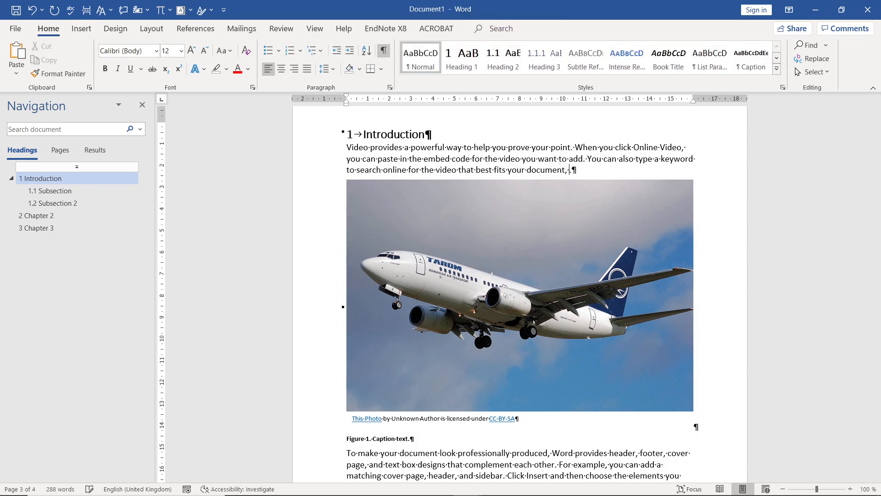
text(see)
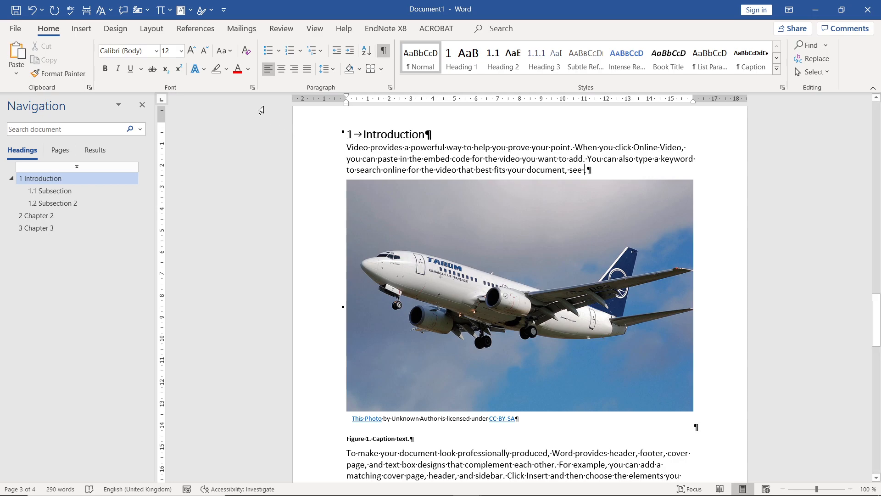
click(196, 31)
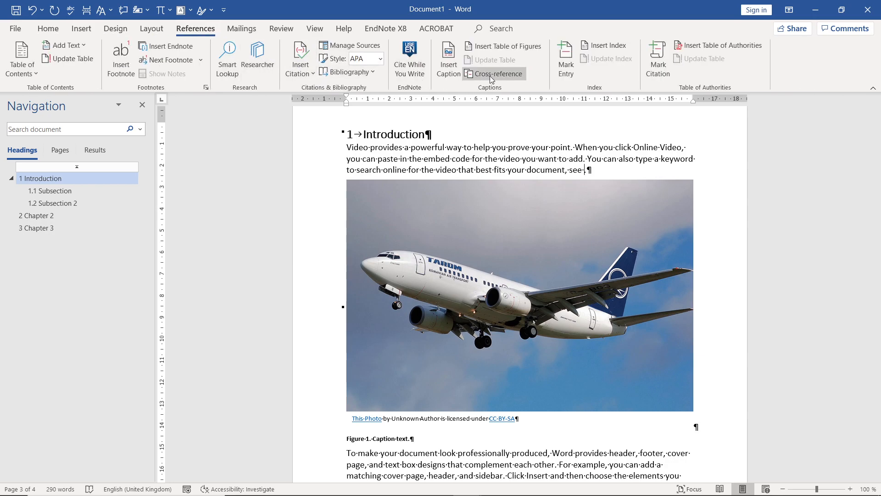
click(503, 74)
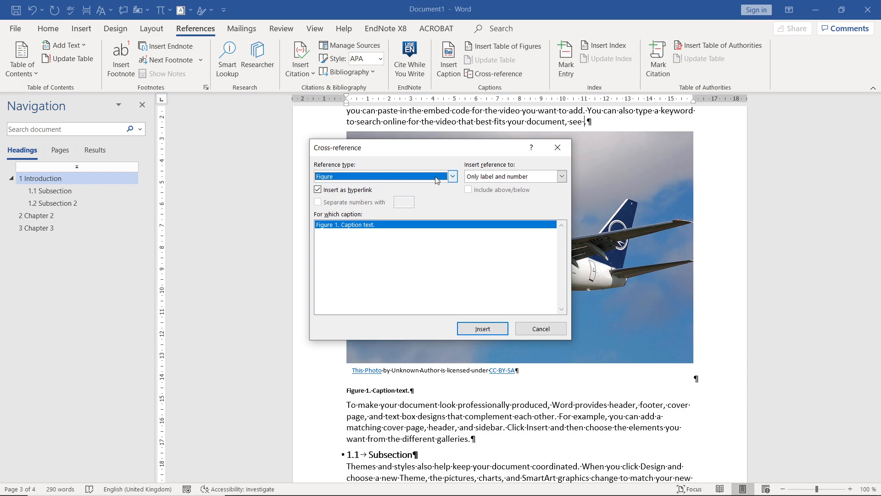
click(453, 177)
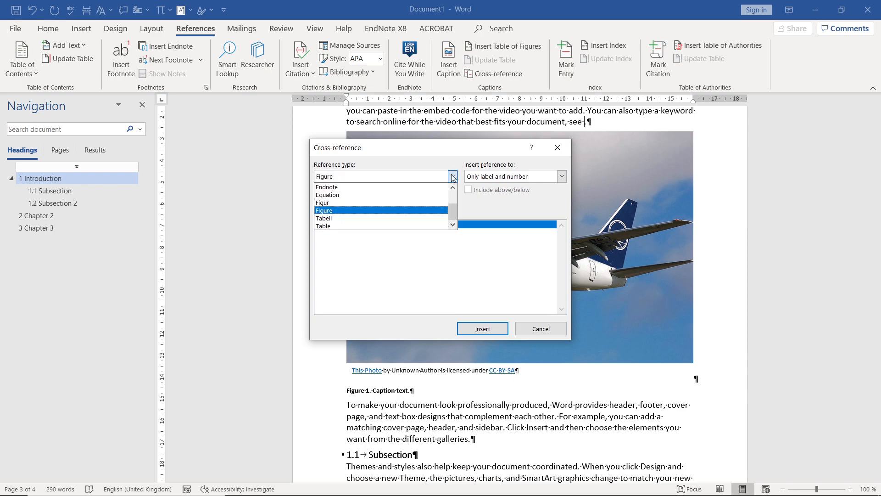
click(453, 177)
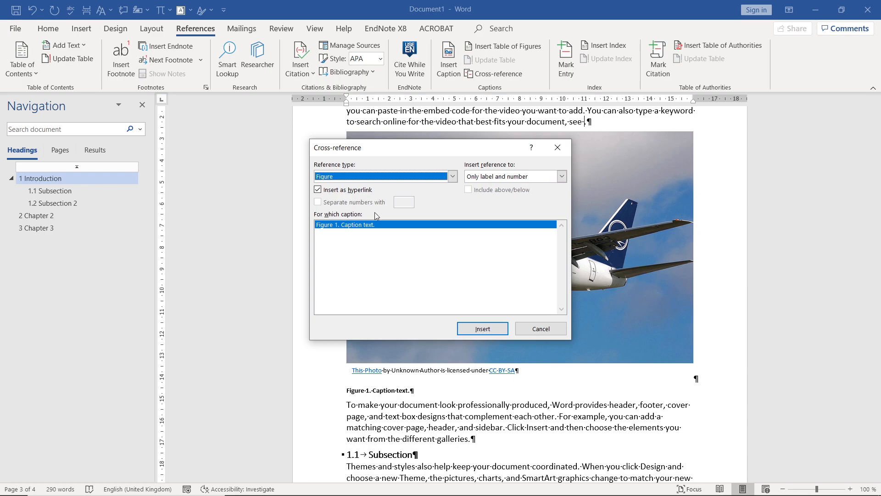
click(482, 328)
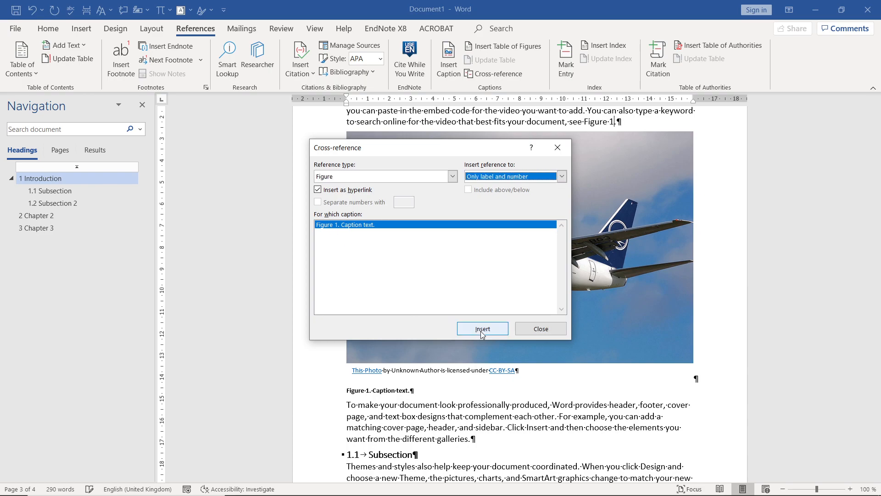
click(521, 333)
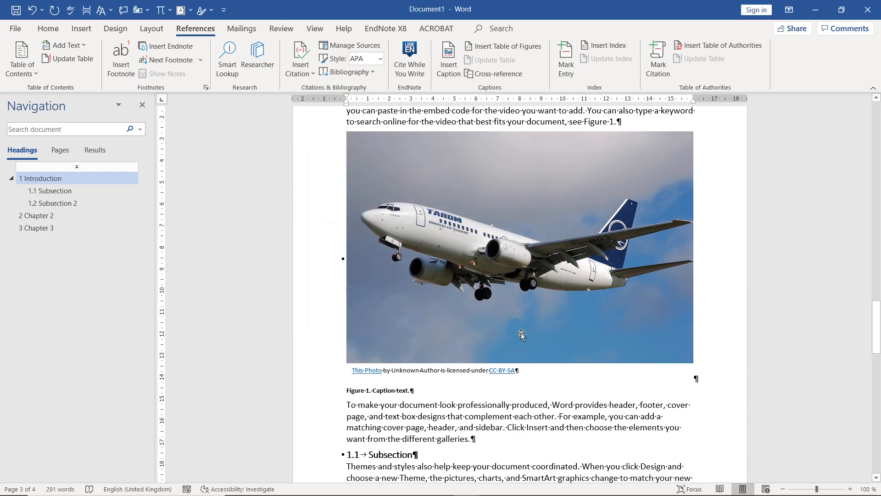
- Highlight all document content to examine the field shading of the figure cross-reference in the Introduction text
drag(876, 330, 876, 320)
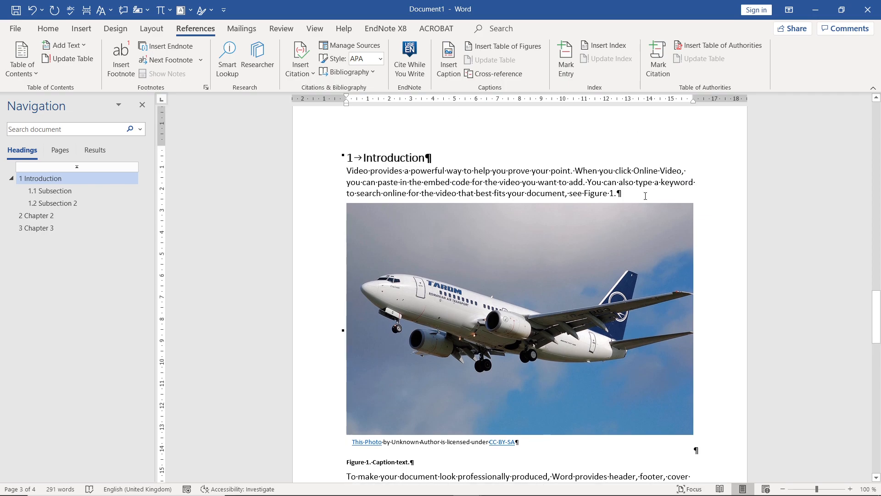
key(ctrl+a)
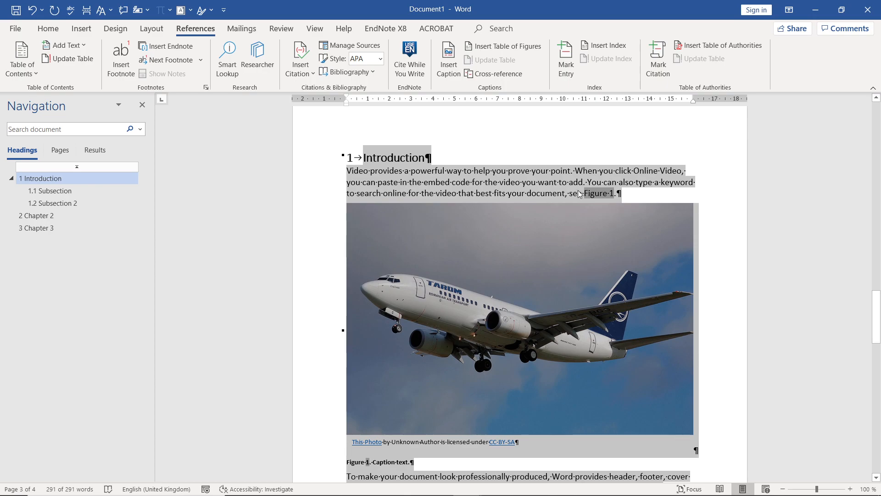
click(743, 272)
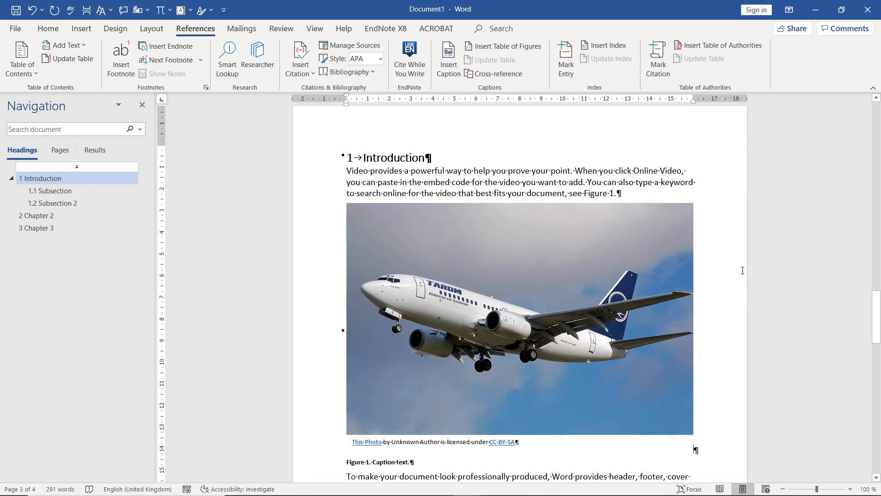
- Insert a 4x2 table in a new paragraph after the first paragraph of section 1.1 Subsection
drag(879, 312, 878, 315)
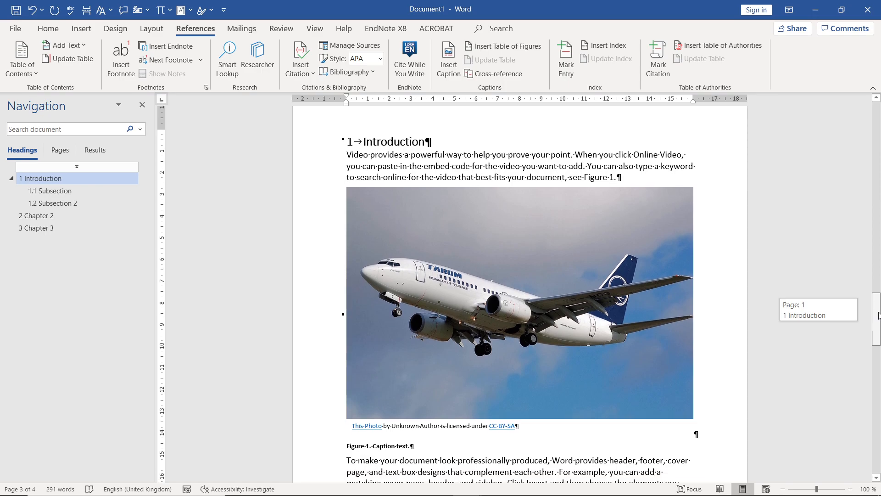
drag(879, 315, 879, 345)
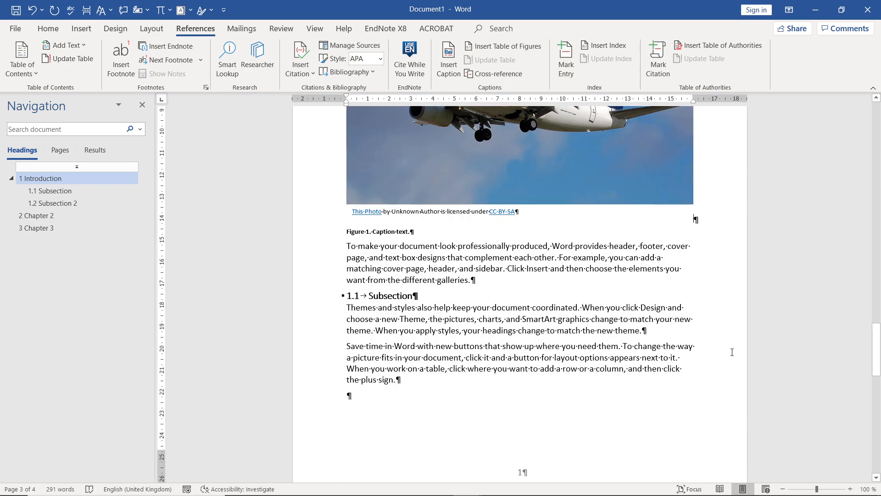
click(646, 332)
key(Return)
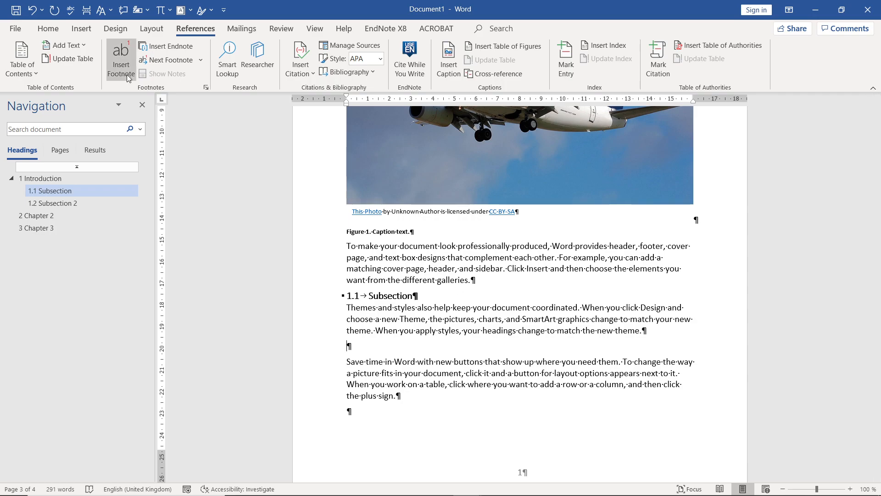
click(82, 29)
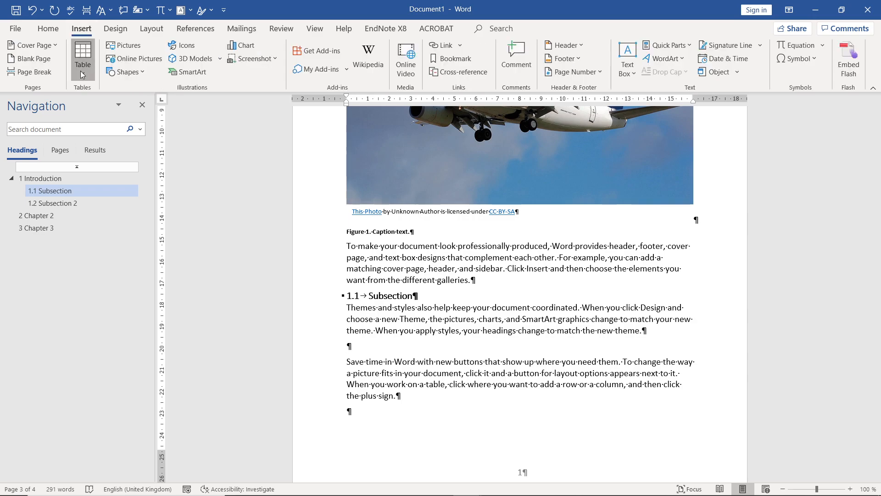
click(83, 74)
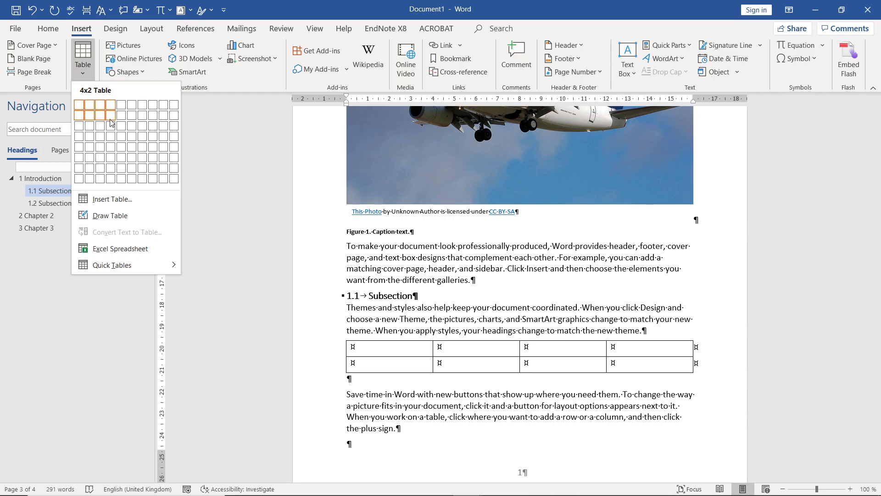
click(111, 115)
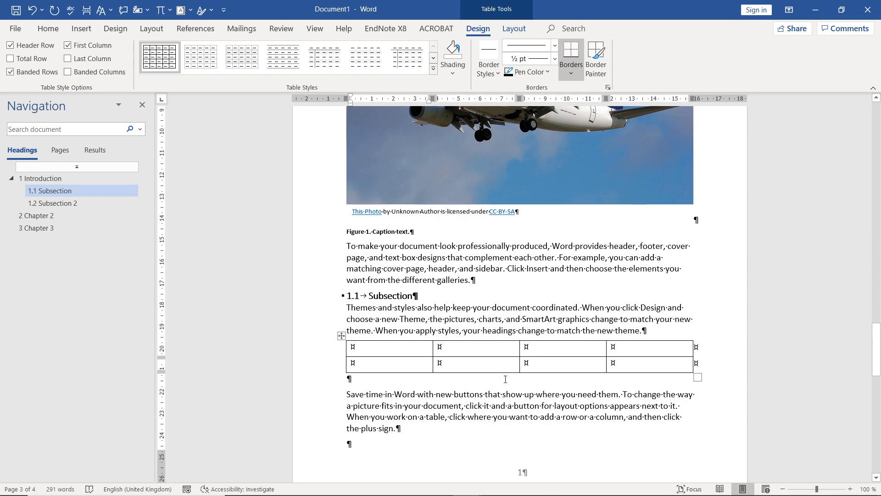
- Remove all borders from the new table in section 1.1
click(342, 336)
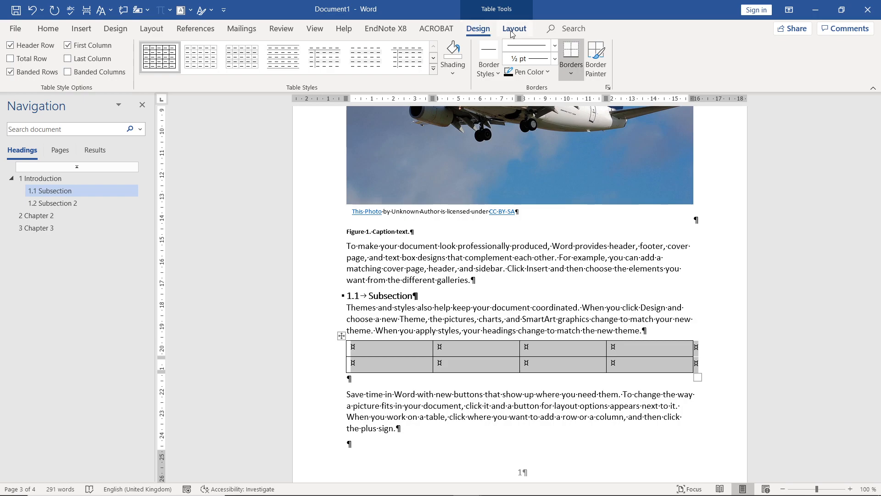
click(571, 72)
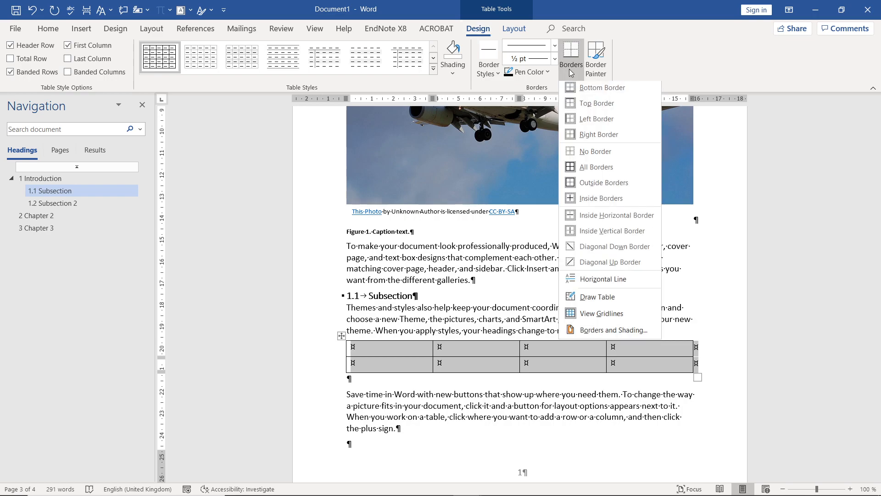
click(593, 154)
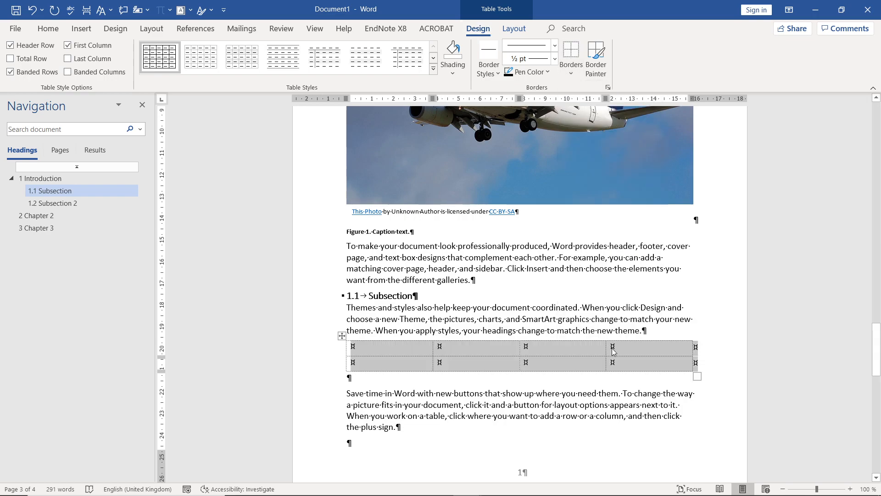
click(612, 351)
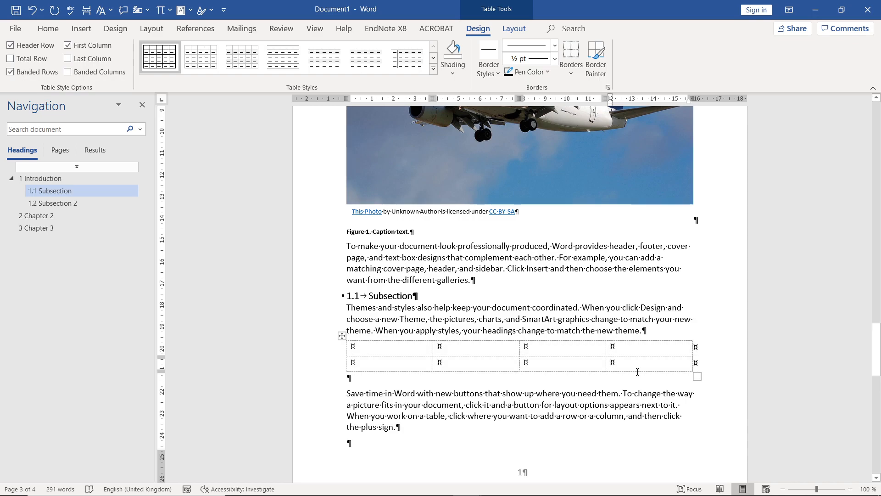
- Switch the formatting marks and the table gridlines off and on again to examine the borderless table
click(49, 31)
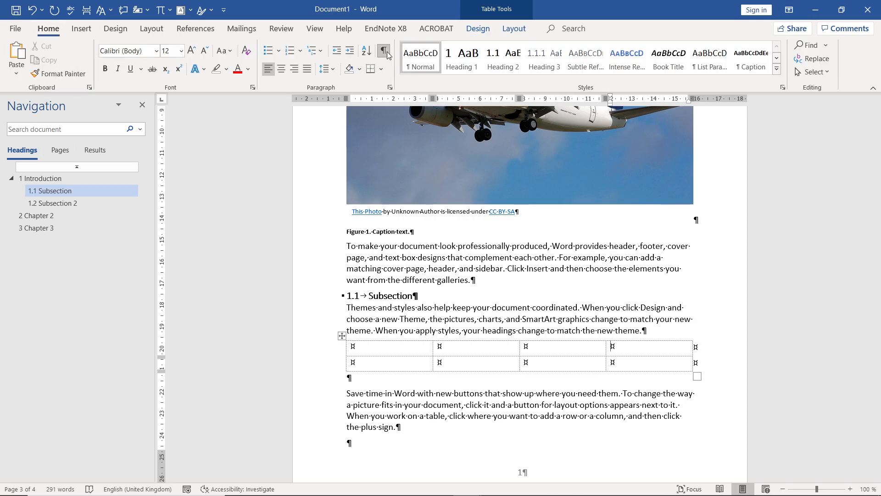
click(383, 51)
click(387, 53)
click(511, 30)
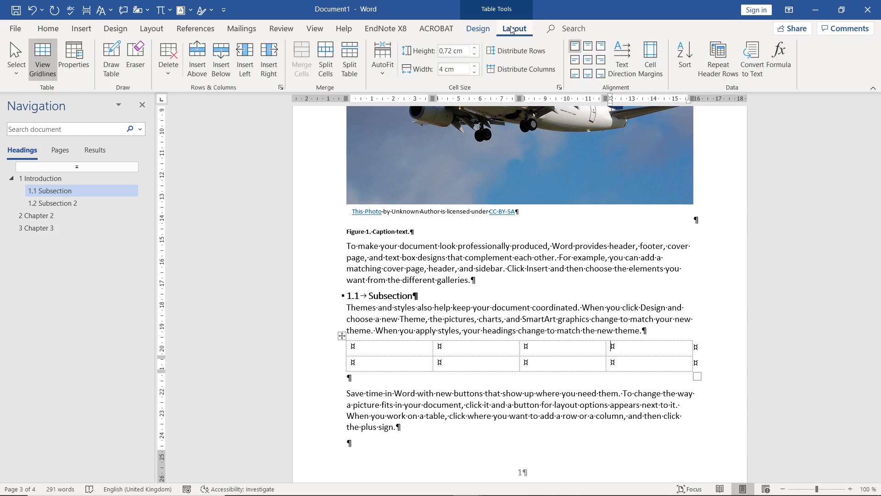
click(41, 64)
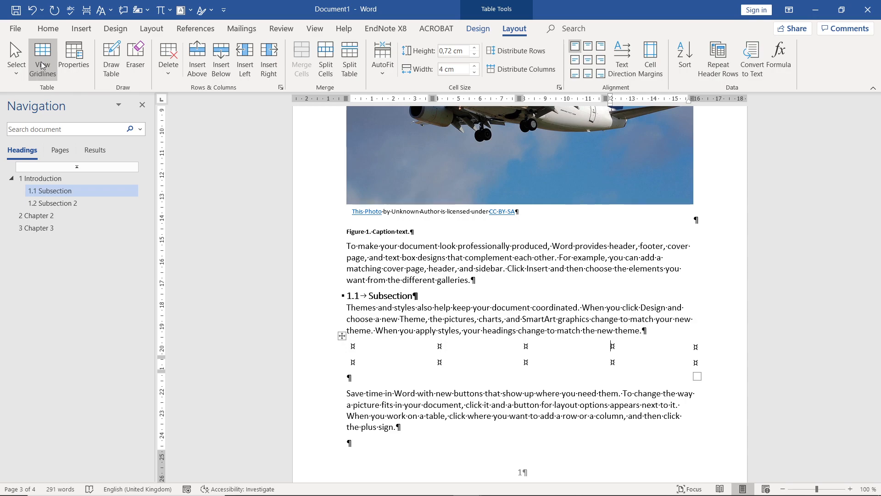
click(41, 64)
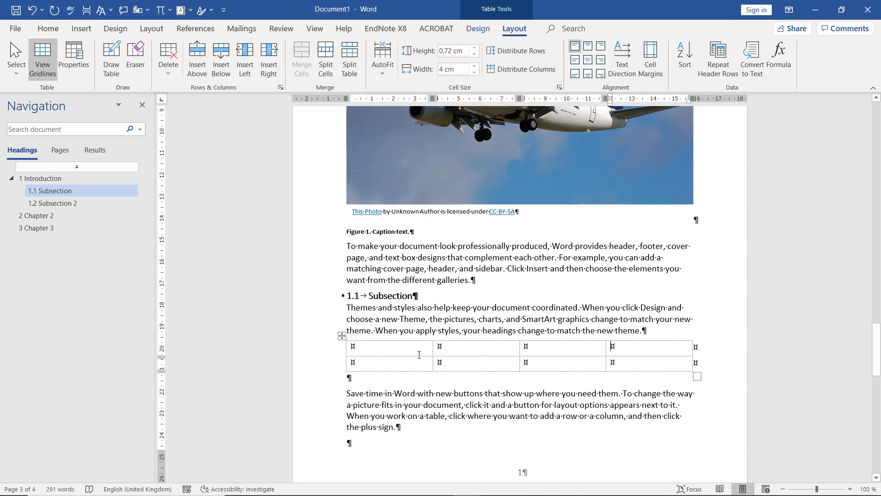
- Add a top border and a bottom border to the whole table in section 1.1
click(342, 337)
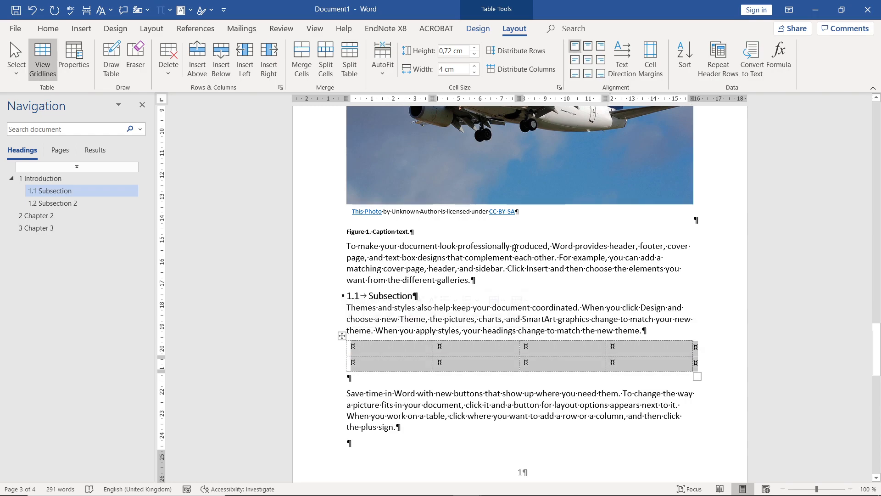
click(479, 31)
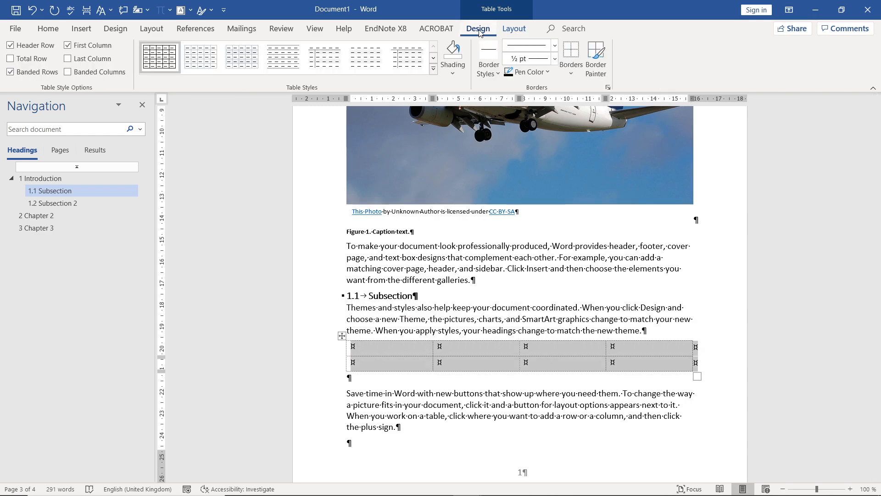
click(570, 73)
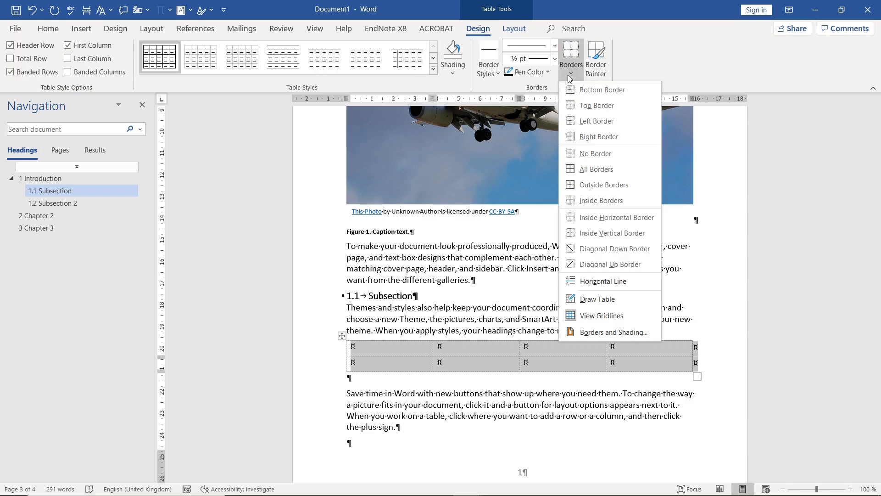
click(590, 105)
click(572, 73)
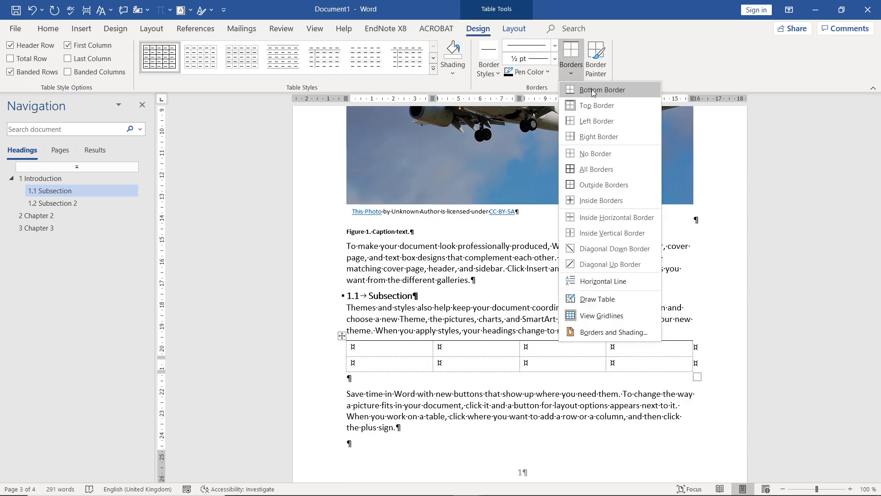
click(594, 90)
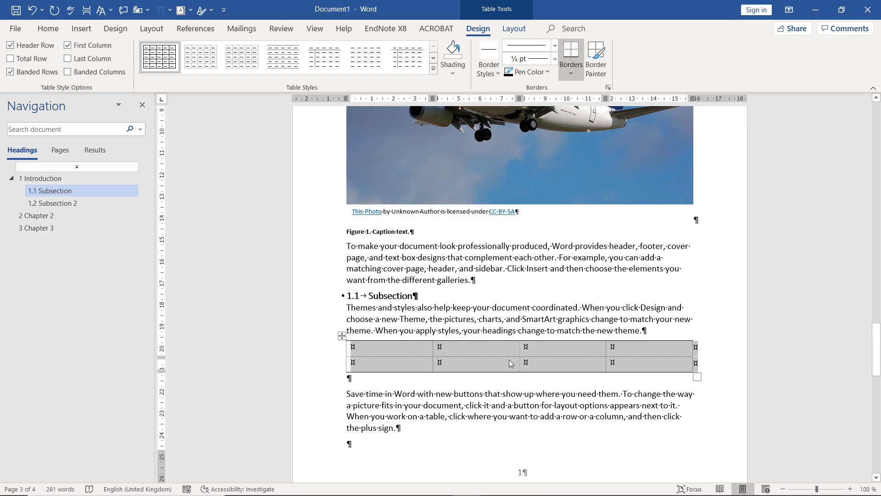
click(509, 361)
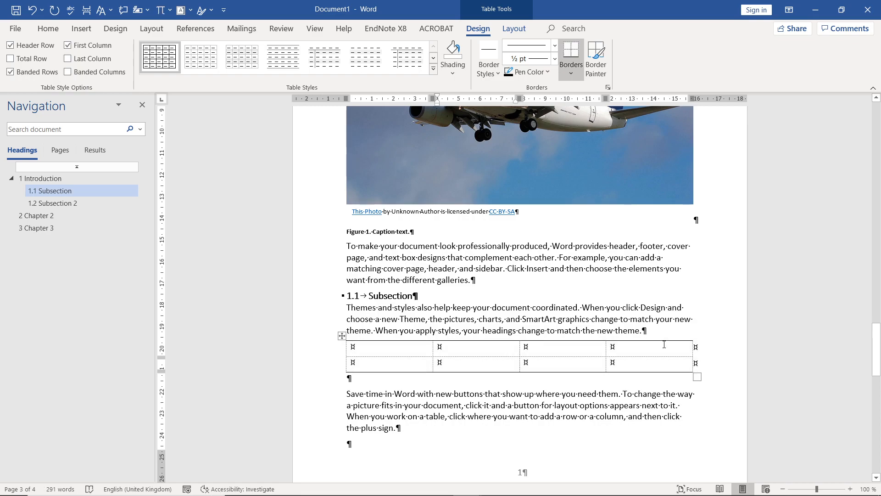
- Add a bottom border beneath the table's first row to separate the header from the data
drag(664, 344, 403, 351)
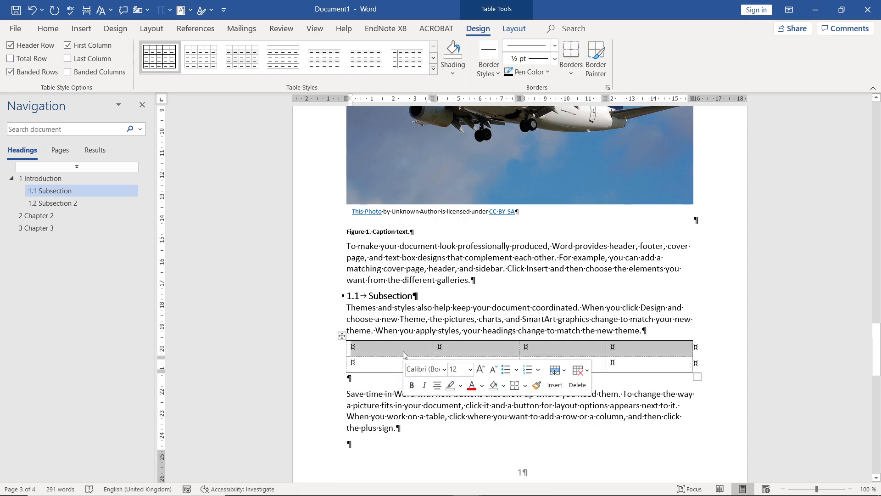
click(571, 67)
click(585, 89)
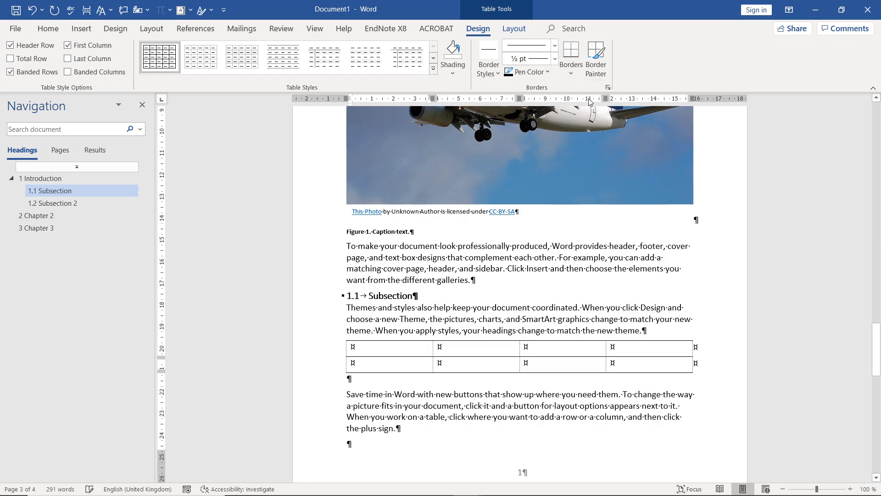
- Enter "Labels" in the second column's header cell and "Data" in the cell below it
click(492, 349)
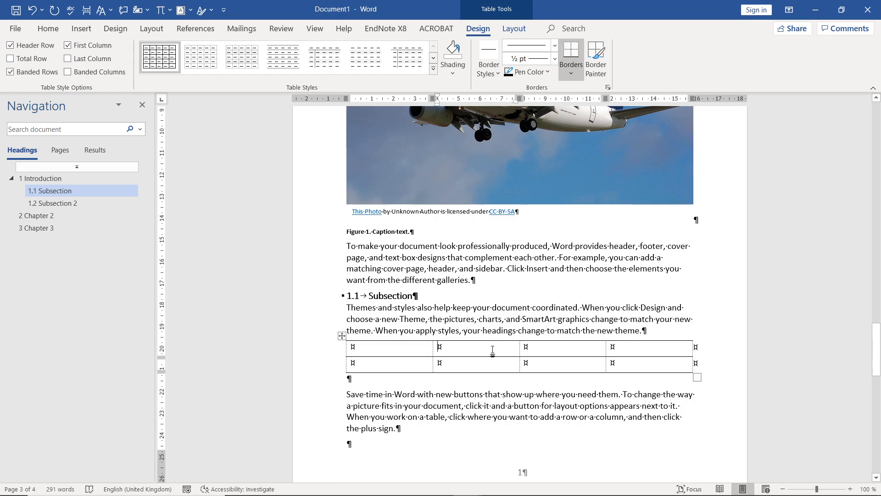
text(Label)
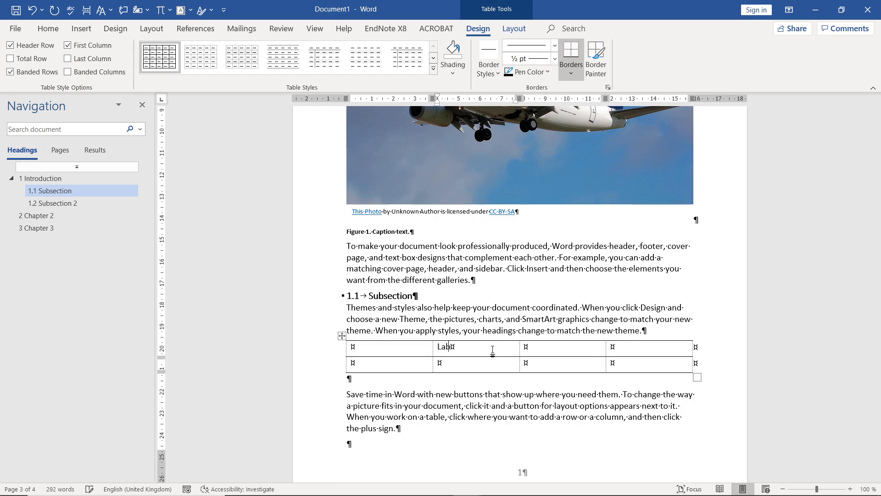
text(s)
key(Down)
text(Data)
- Try copying the Labels and Data column twice beside itself, and undo both pastes
key(shift+Up)
key(ctrl+c)
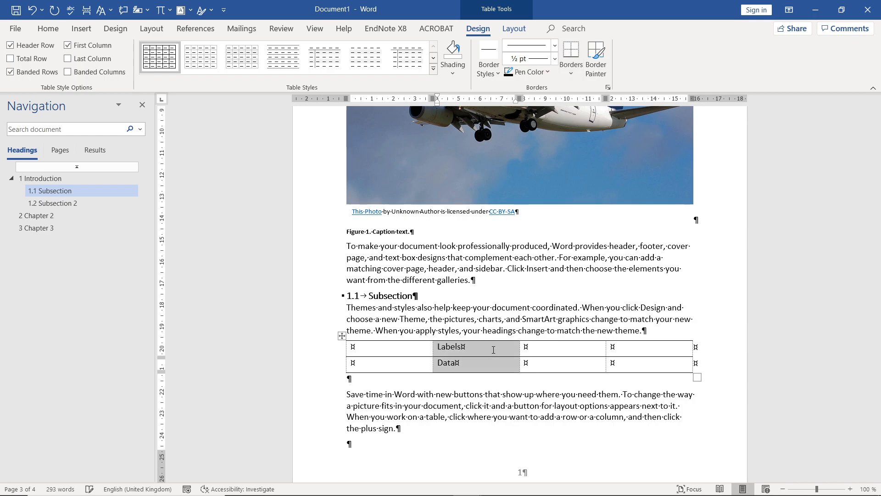
key(Right)
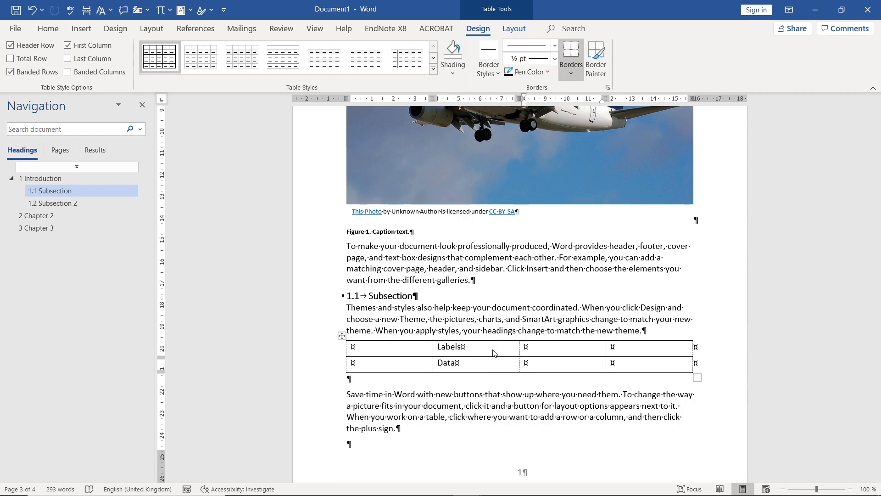
key(ctrl+v)
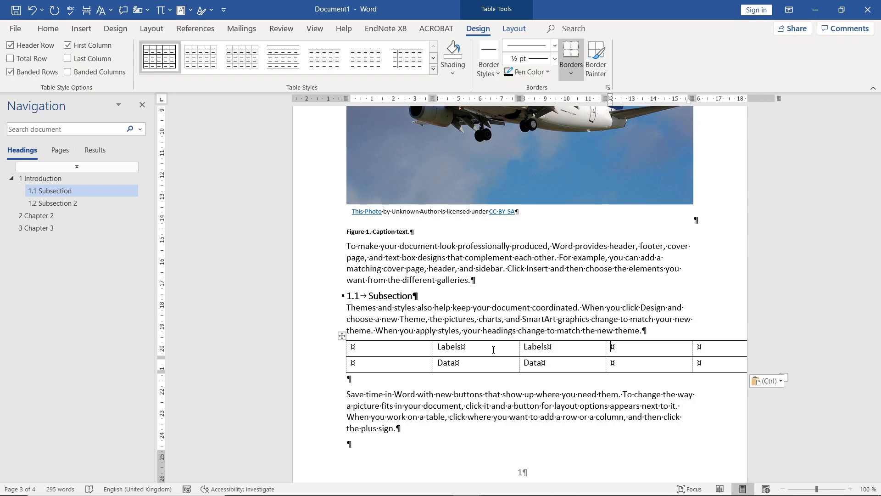
key(ctrl+v)
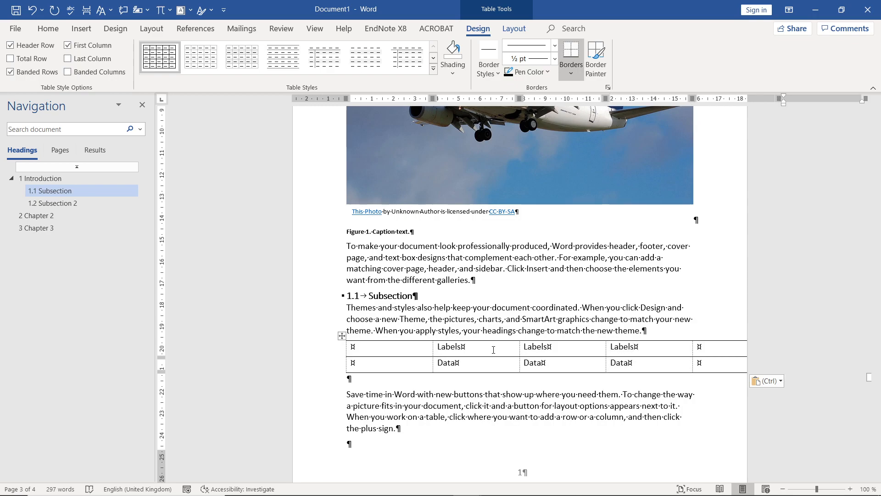
key(ctrl+z)
key(ctrl+z)
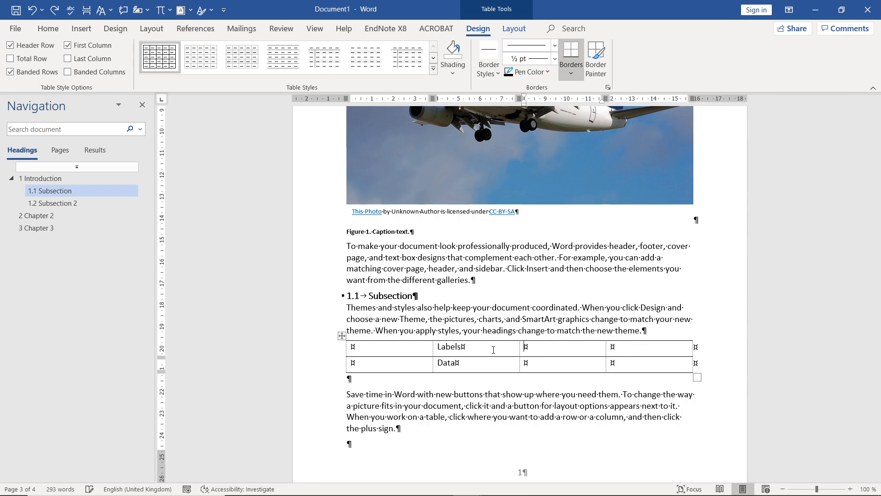
- Make the header text "Labels" bold
click(462, 364)
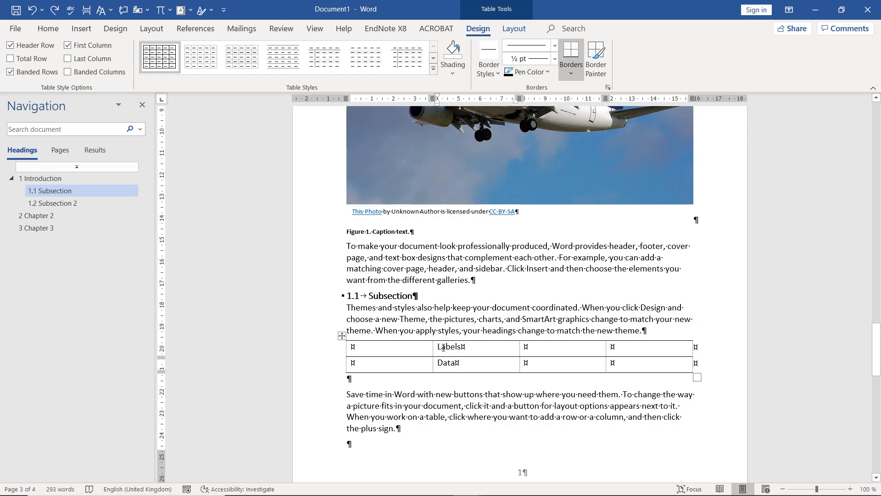
drag(438, 347, 462, 350)
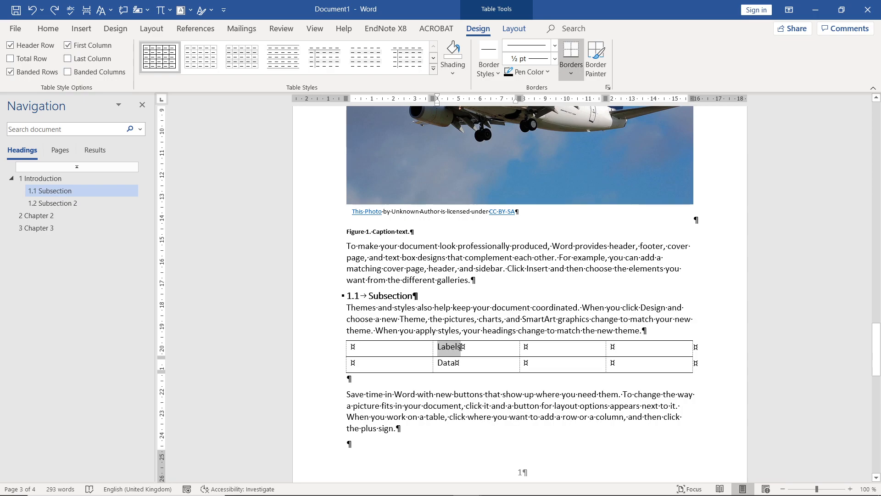
key(ctrl+b)
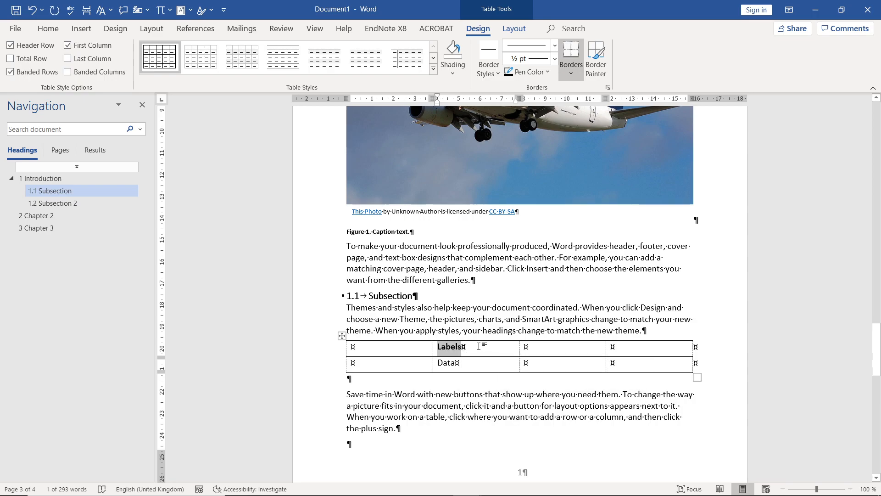
click(462, 349)
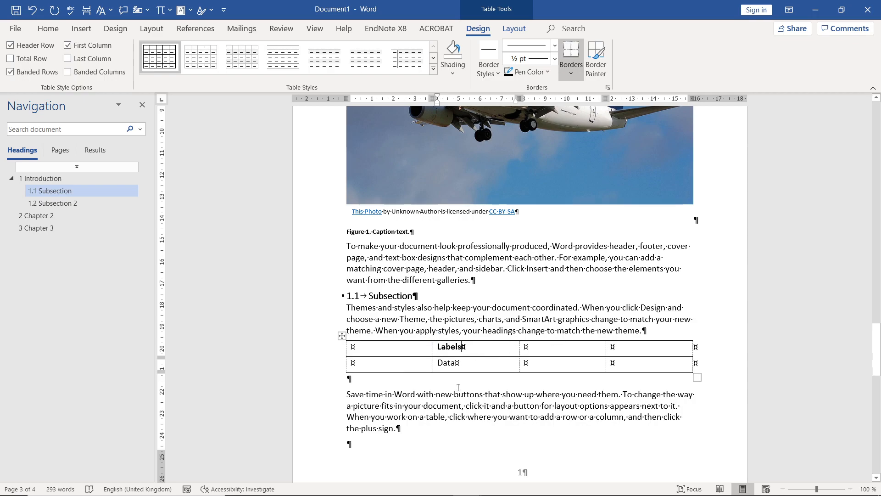
- Insert the caption "Table 1. Caption text." above the table, using the Table label
right_click(344, 337)
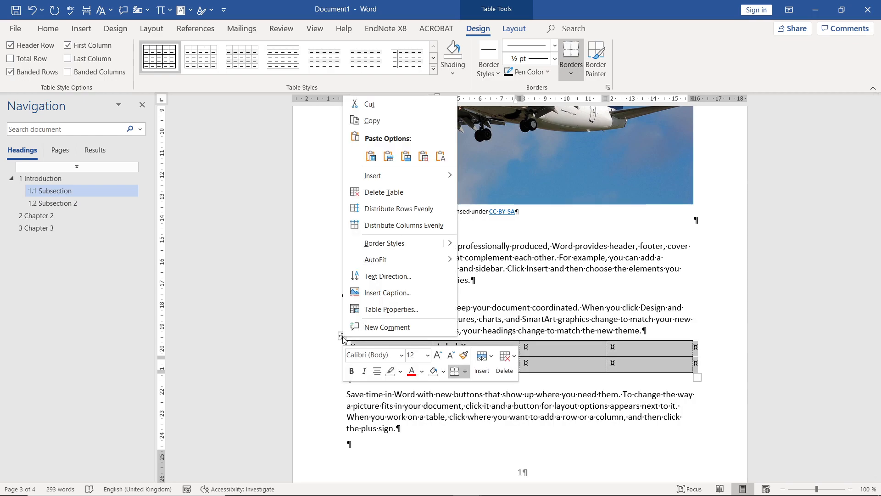
click(387, 293)
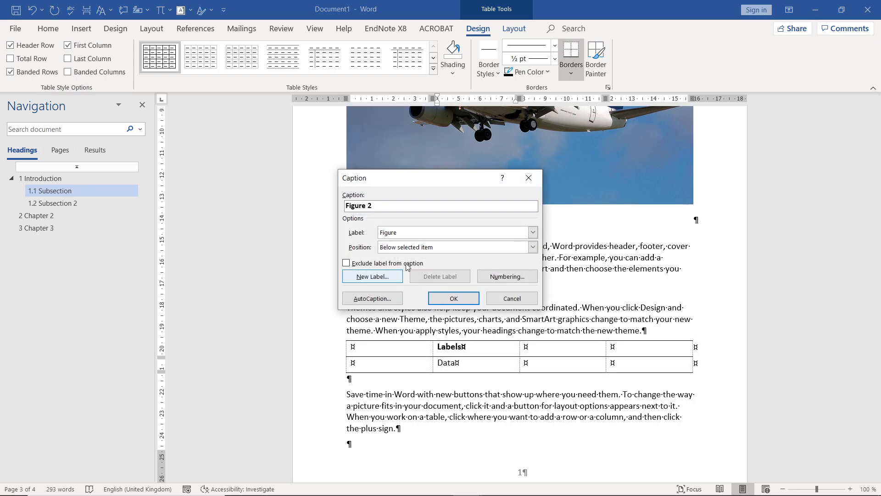
click(533, 233)
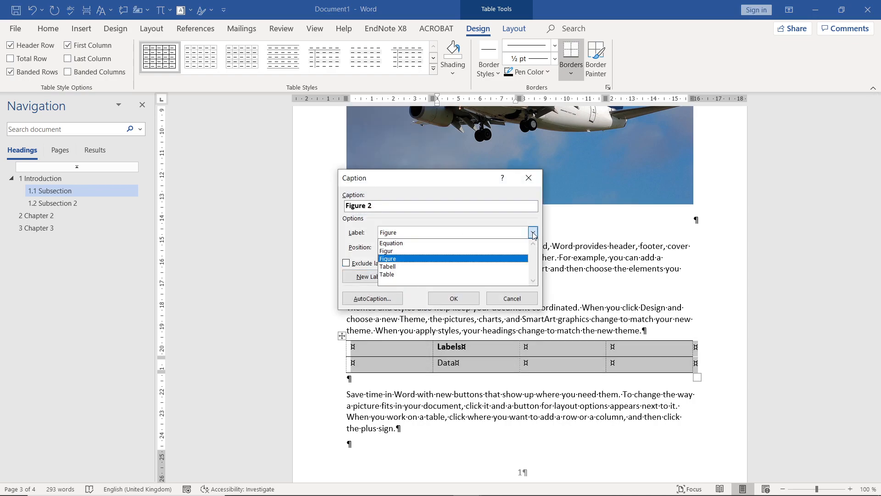
click(440, 274)
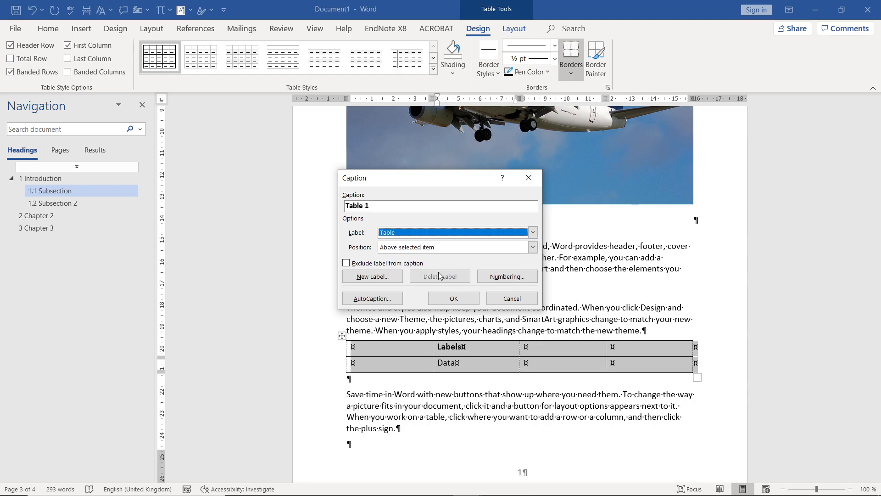
click(383, 207)
text(. )
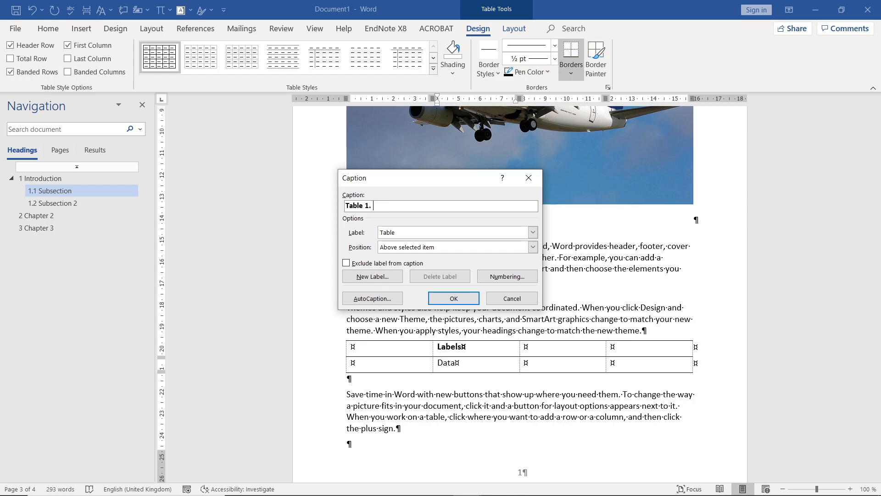
text(Caption text.)
click(454, 298)
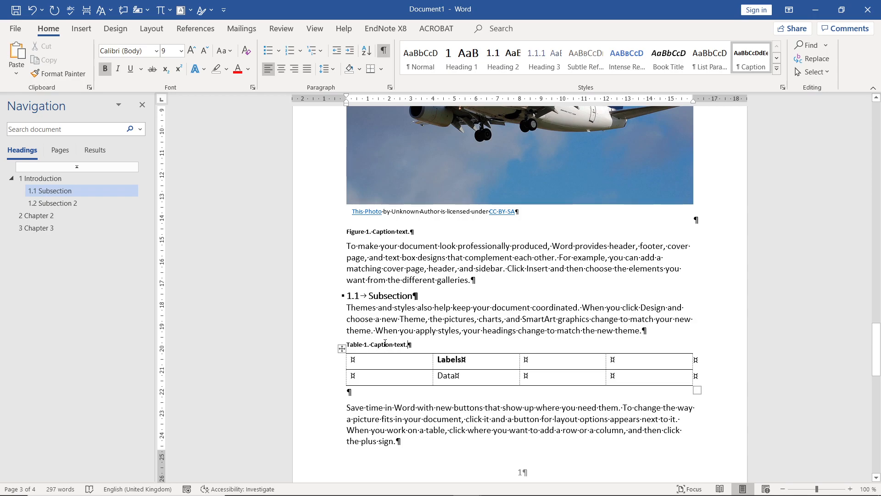
- Update all fields in the document, including the entire table of contents
key(ctrl+a)
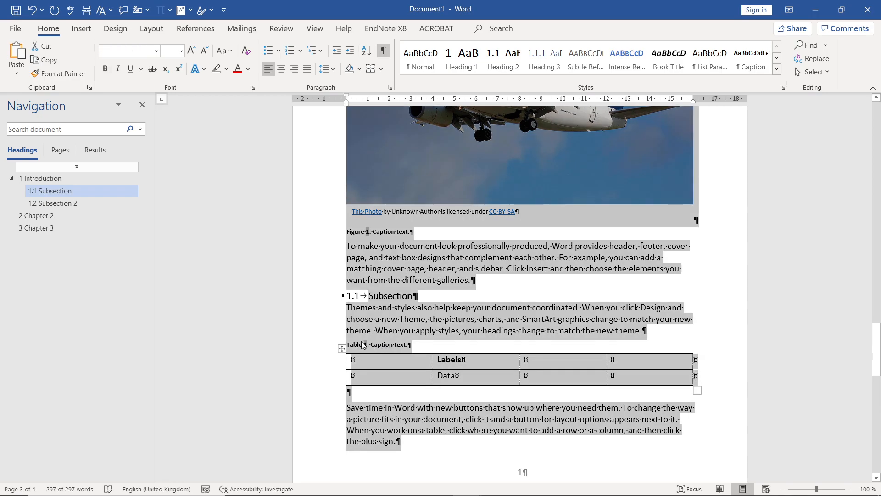
click(418, 346)
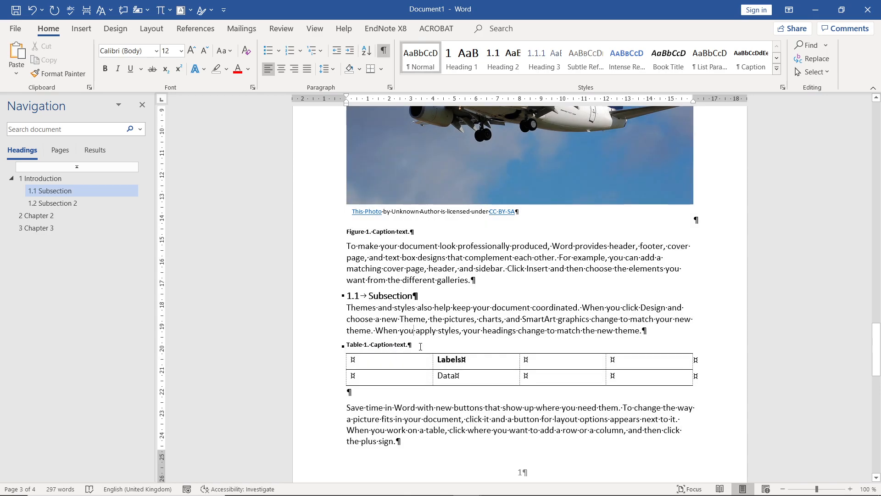
key(ctrl+a)
key(F9)
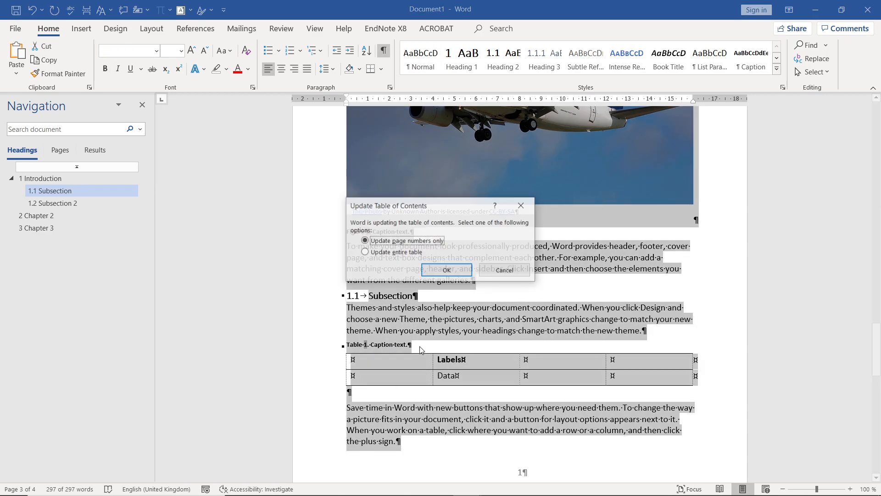
click(365, 252)
click(446, 270)
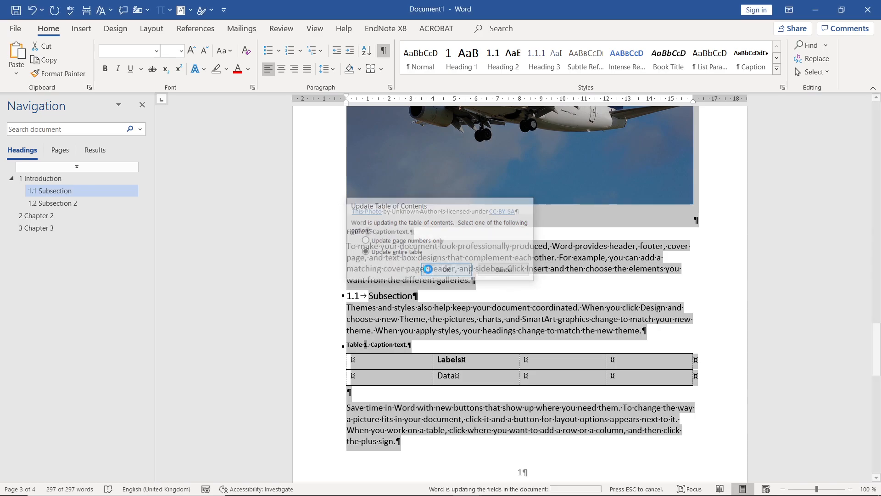
- Highlight the label and number in the table caption and the figure caption to compare them
drag(348, 344, 376, 345)
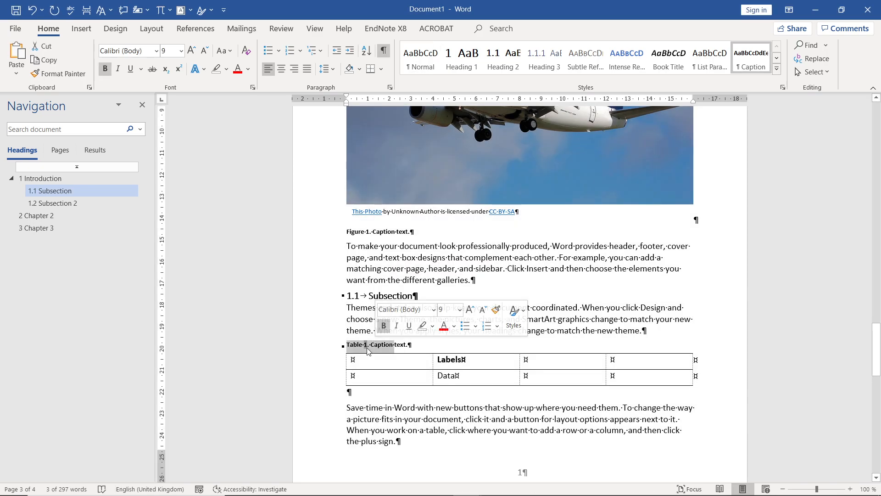
drag(347, 231, 372, 232)
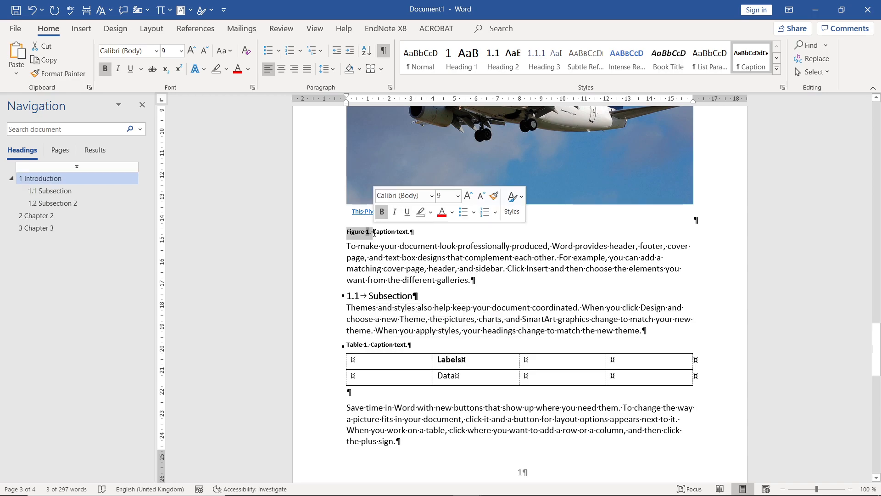
click(426, 343)
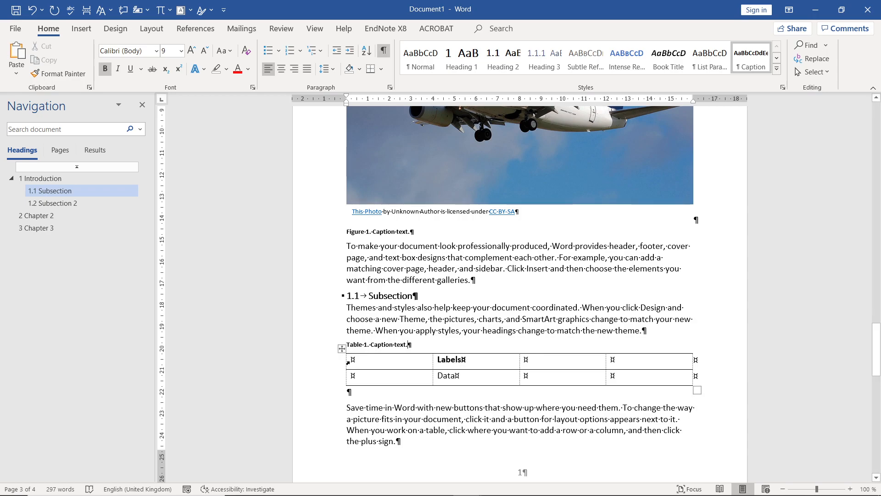
- End the Subsection 1.1 paragraph with ", see" and a cross-reference to the Table 1 caption showing only label and number
click(638, 333)
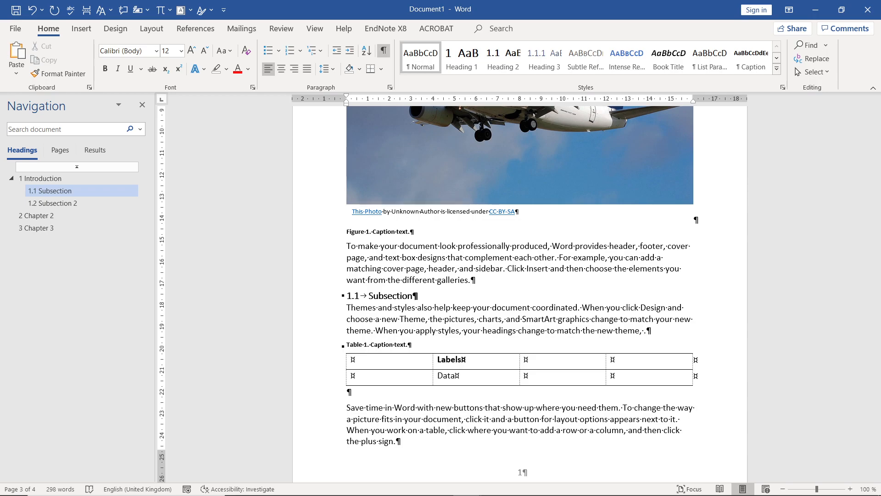
text(see)
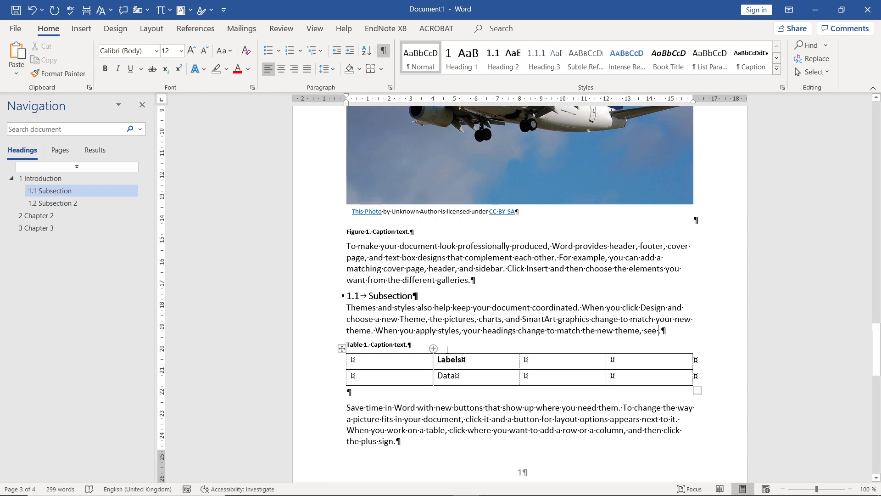
click(197, 29)
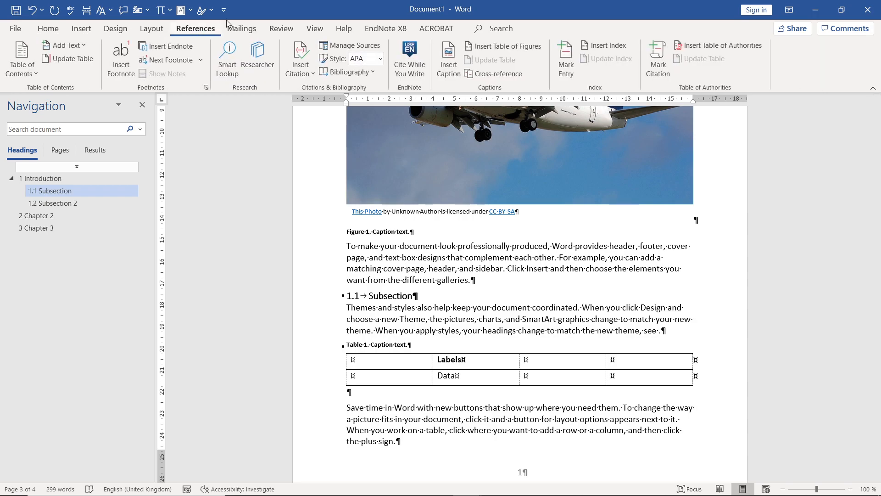
click(475, 77)
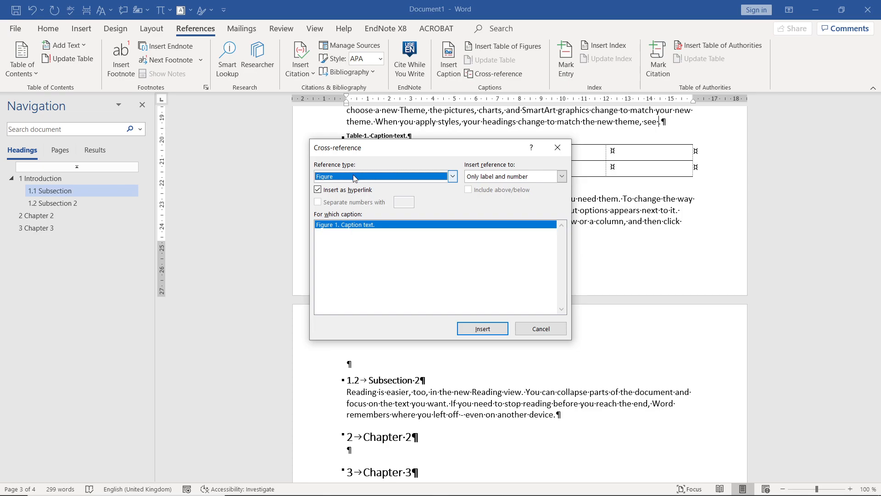
click(448, 182)
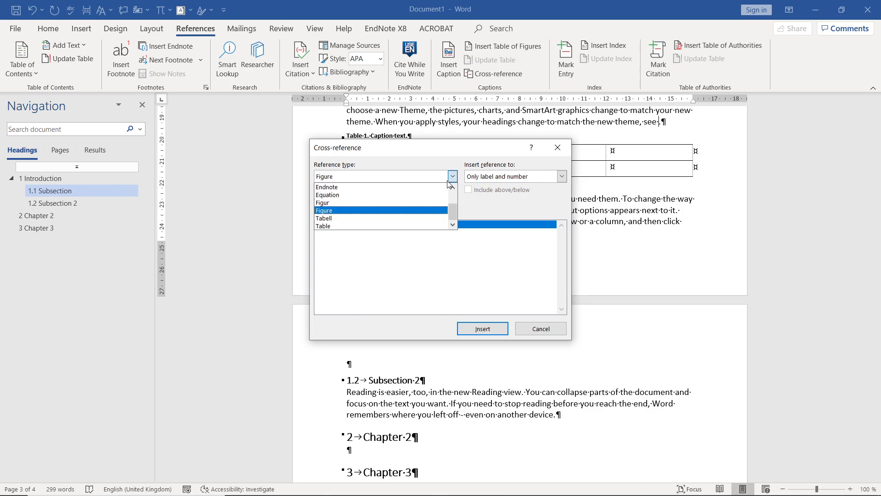
click(333, 227)
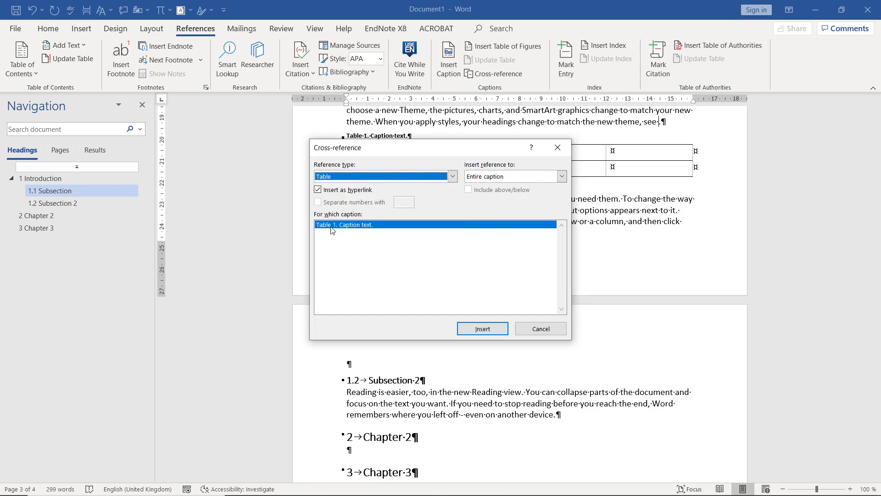
click(562, 177)
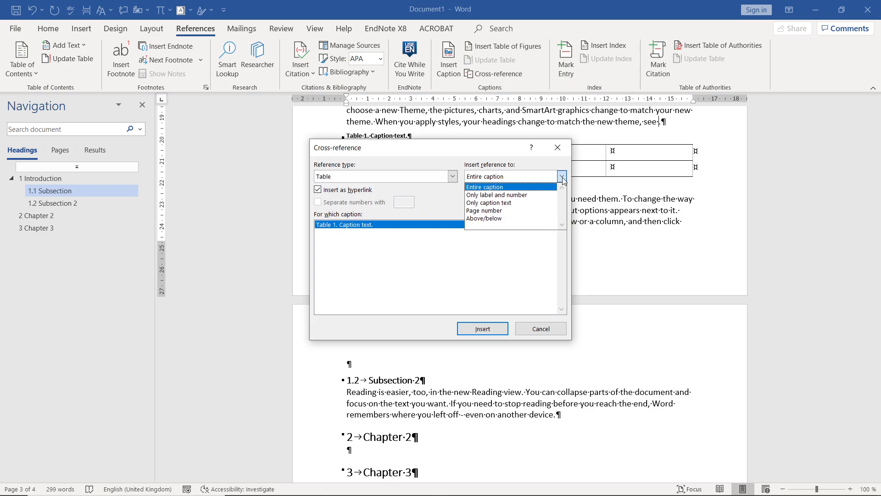
click(497, 196)
click(482, 328)
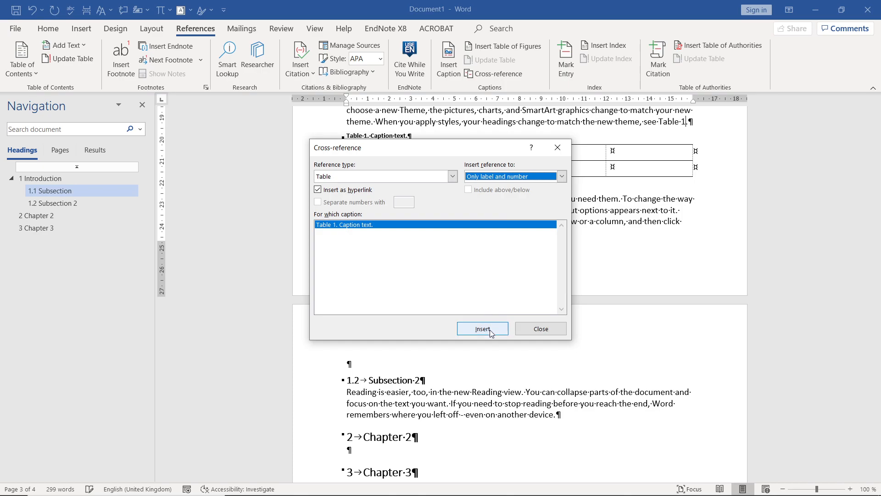
click(540, 329)
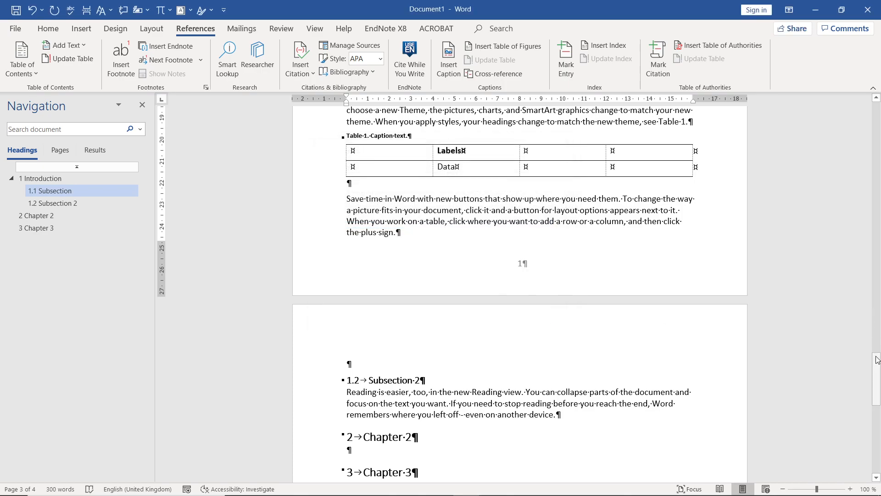
- Update all fields in the document, including the new table cross-reference
drag(878, 367, 877, 355)
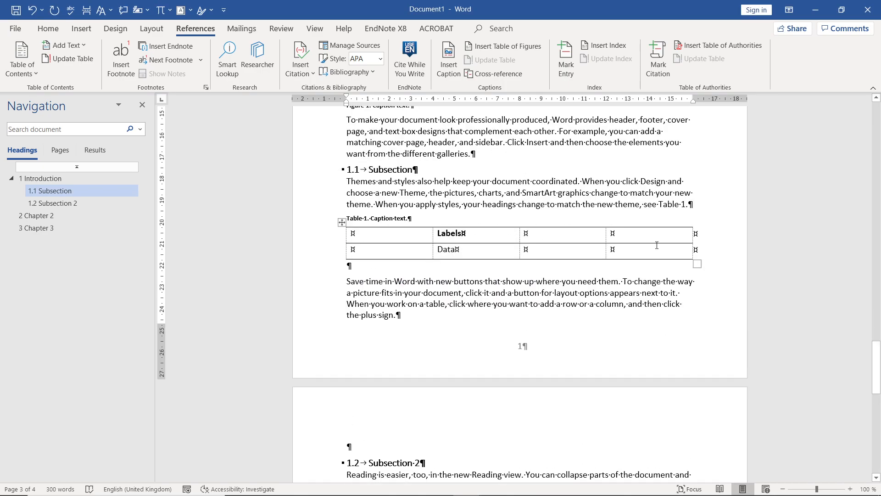
key(ctrl+a)
key(F9)
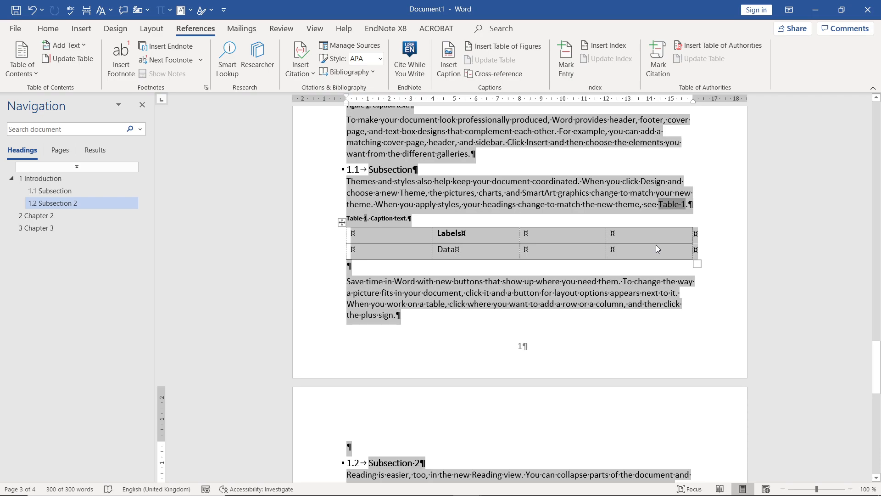
click(657, 245)
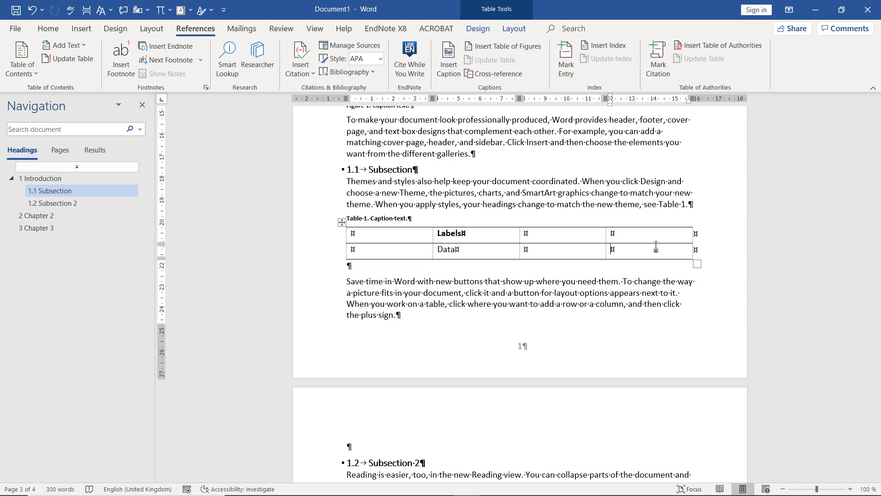
- Insert a table with two columns and one row on a new line below the Subsection 2 paragraph
drag(879, 371, 879, 393)
click(564, 327)
key(Return)
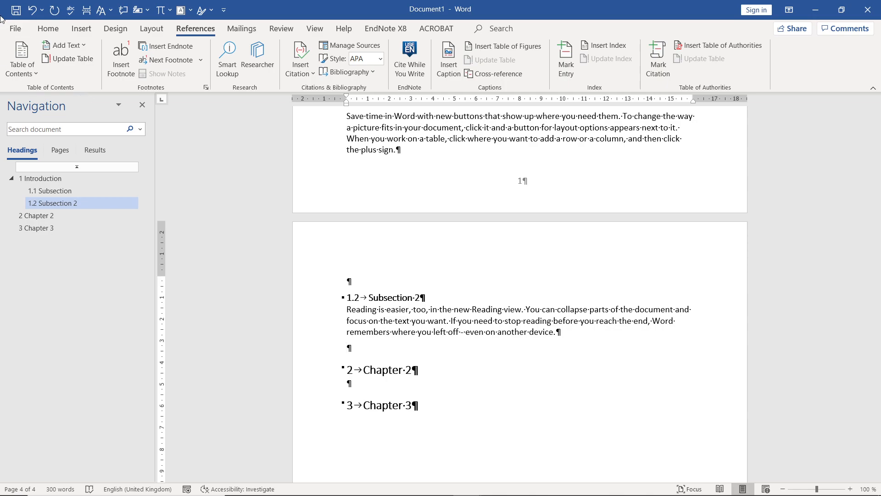
click(77, 29)
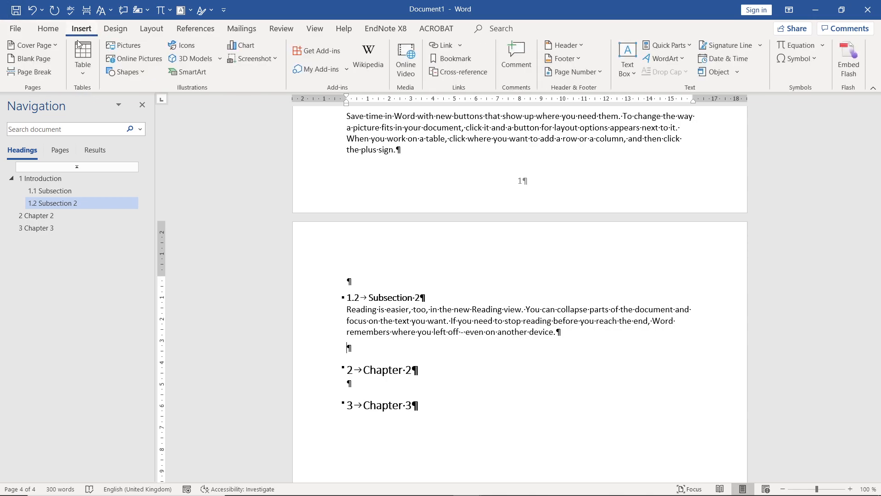
click(81, 70)
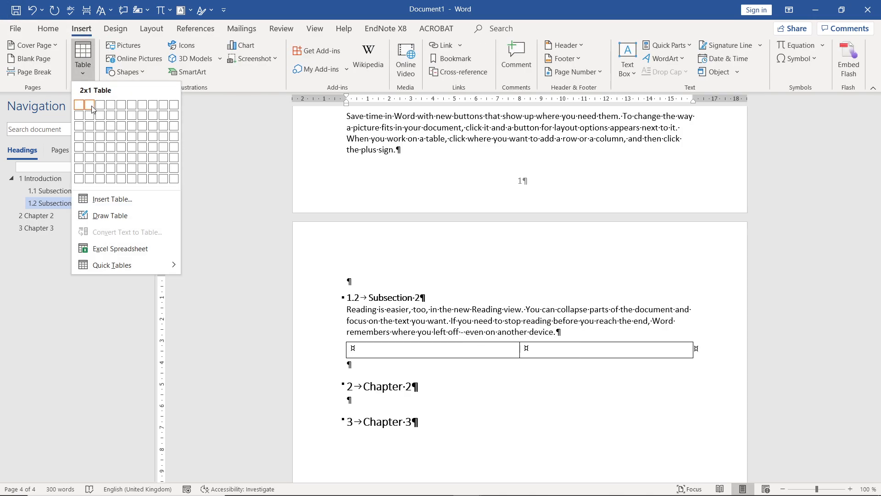
click(90, 107)
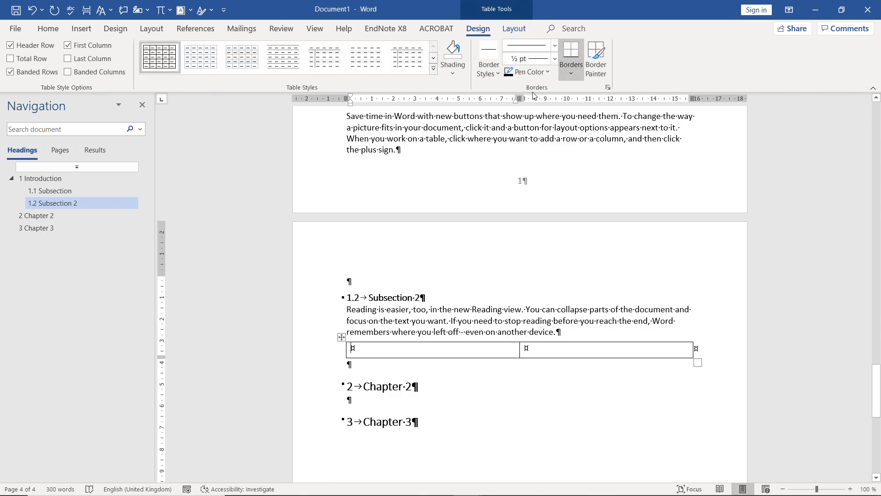
- Remove the borders from both cells of the two-column table under Subsection 2
click(569, 73)
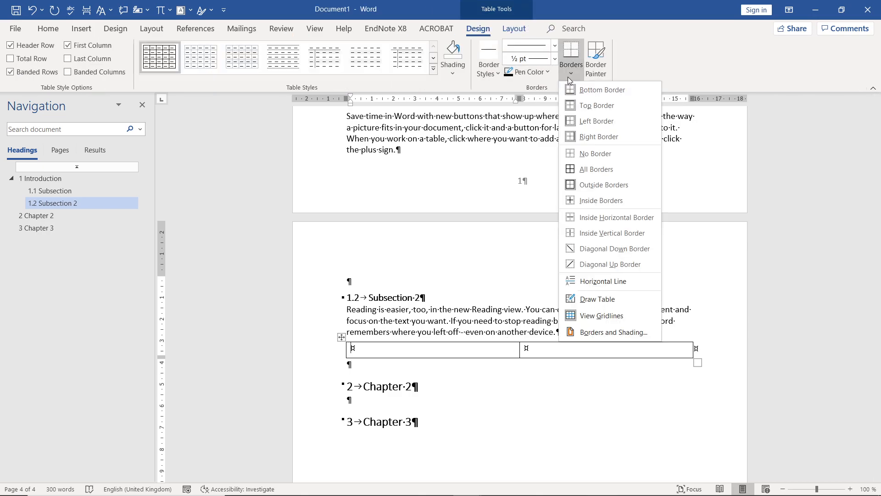
click(585, 153)
click(596, 351)
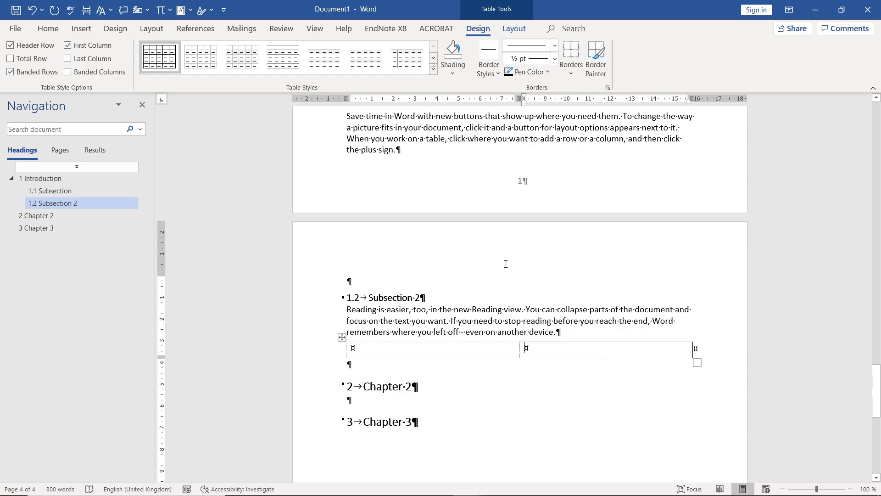
click(567, 46)
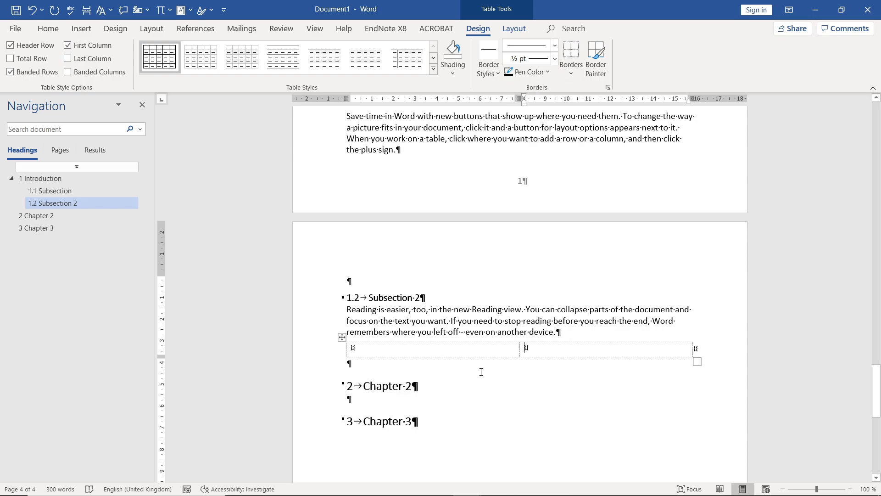
- Insert an equation with the common fraction dy/dx in the first cell of the borderless table
click(444, 351)
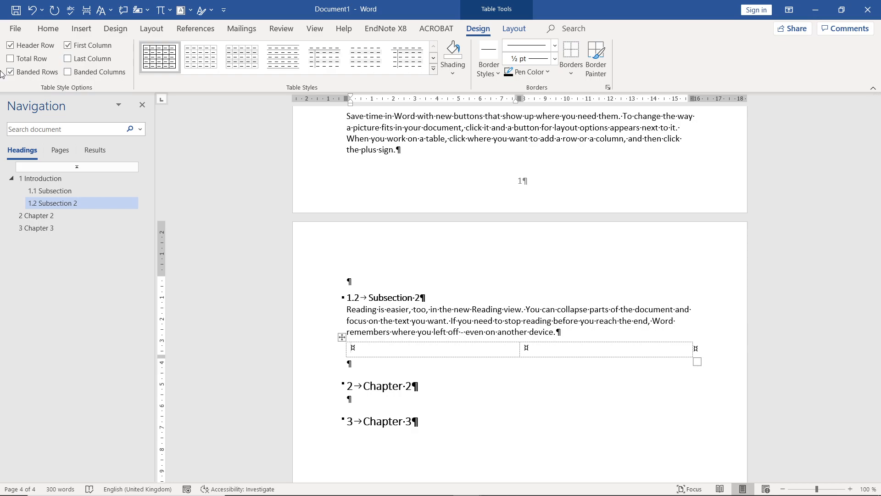
click(76, 31)
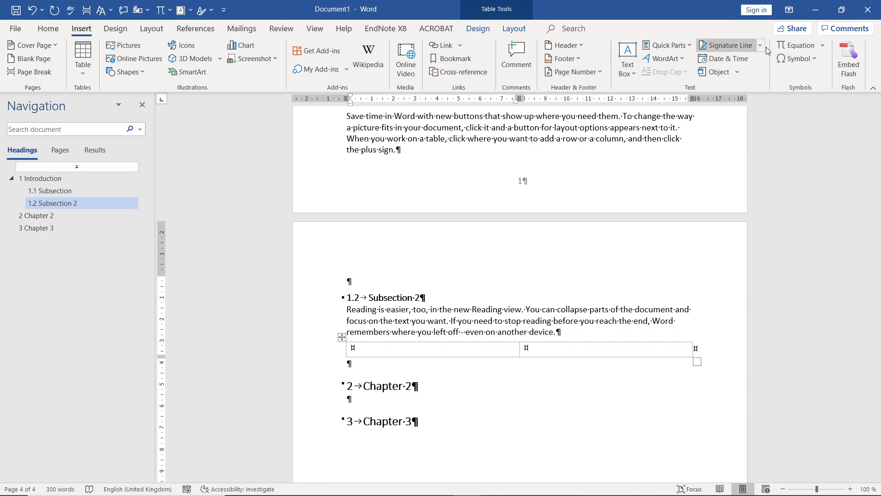
click(795, 45)
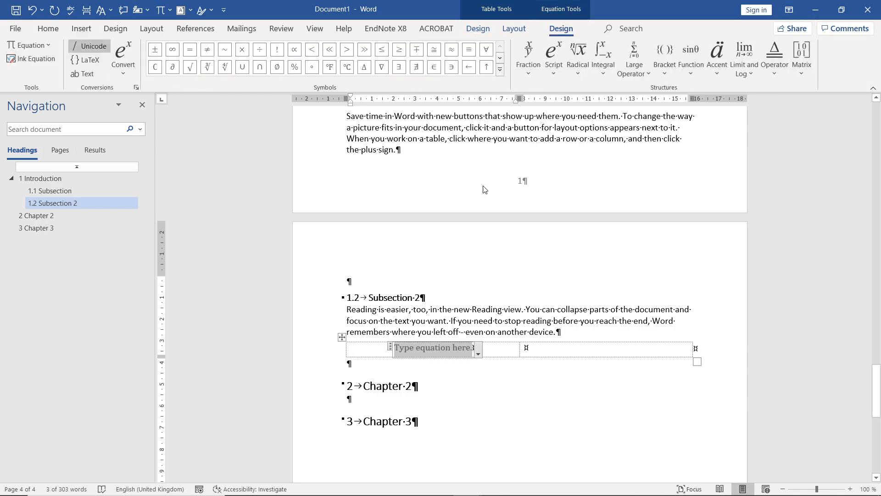
click(603, 69)
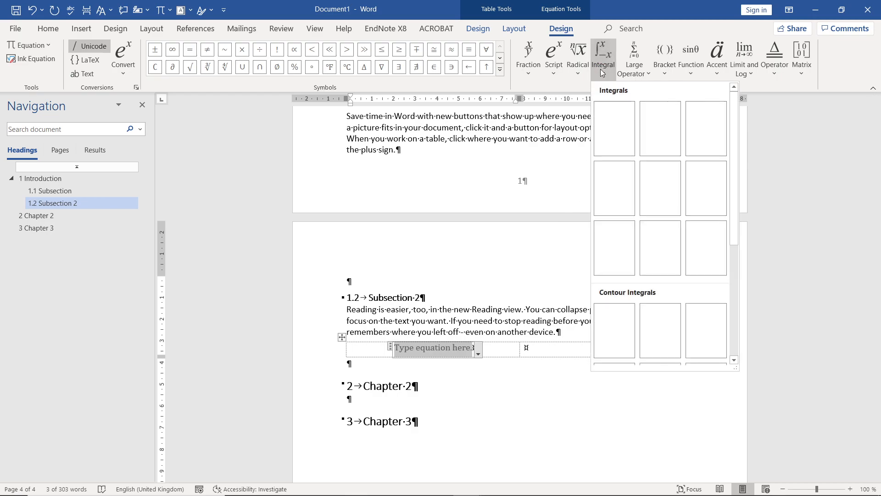
click(530, 67)
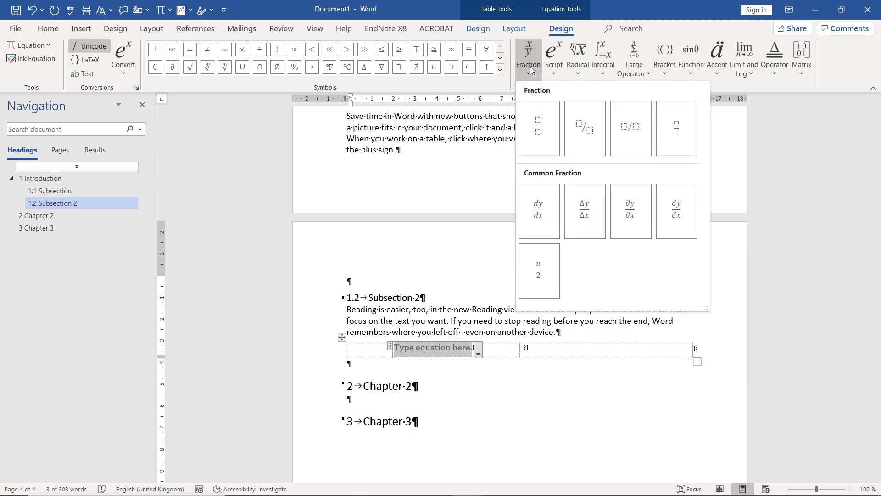
click(551, 209)
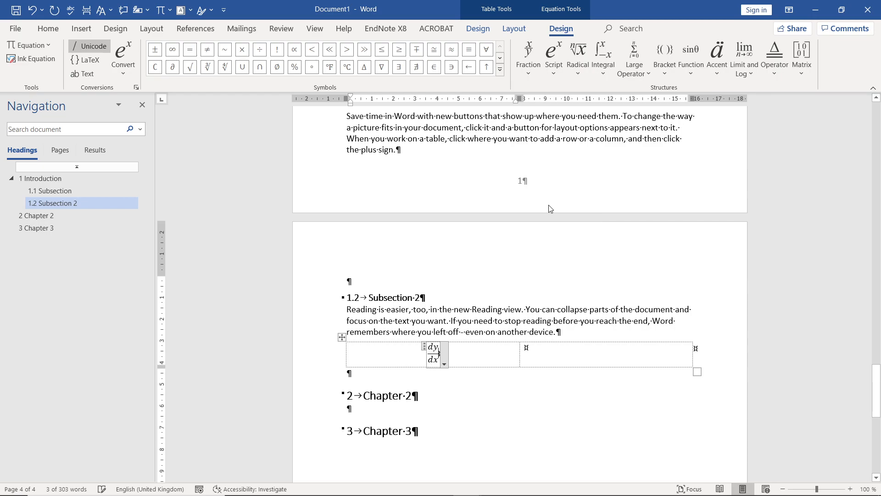
click(467, 353)
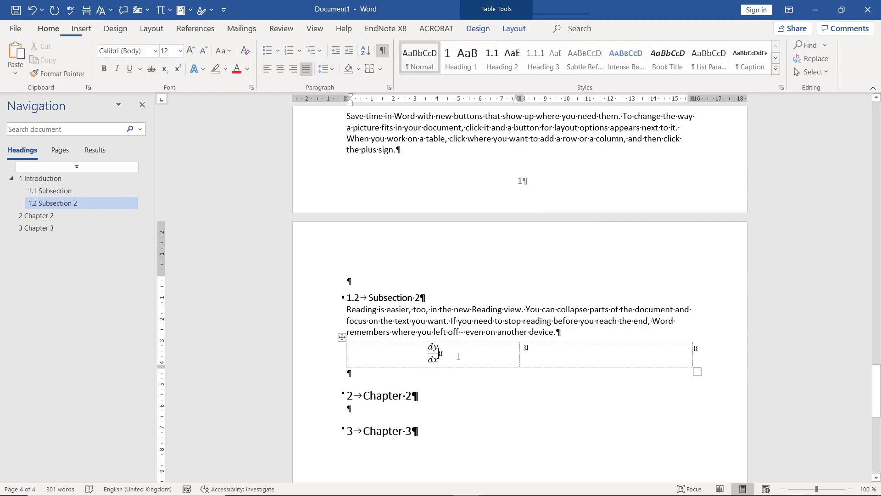
- Add parentheses in the second cell, with an automatic equation number inside them from the field code SEQ Equation
click(546, 354)
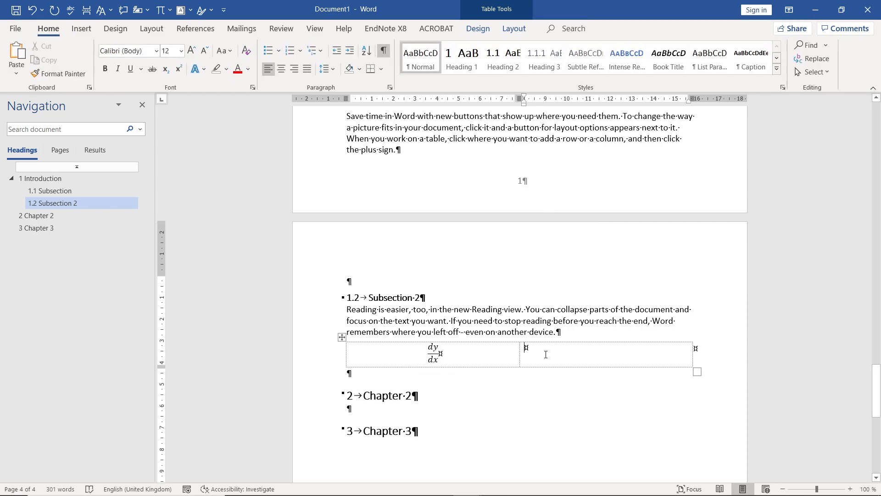
text(())
click(86, 31)
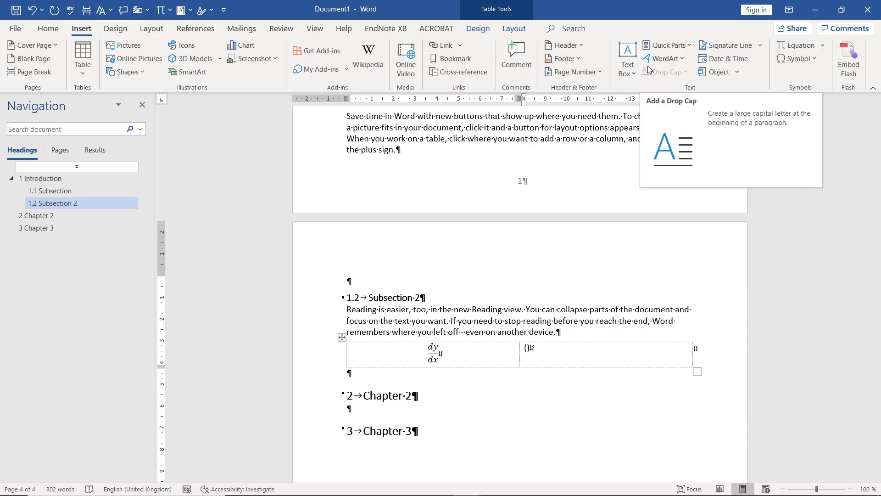
click(693, 45)
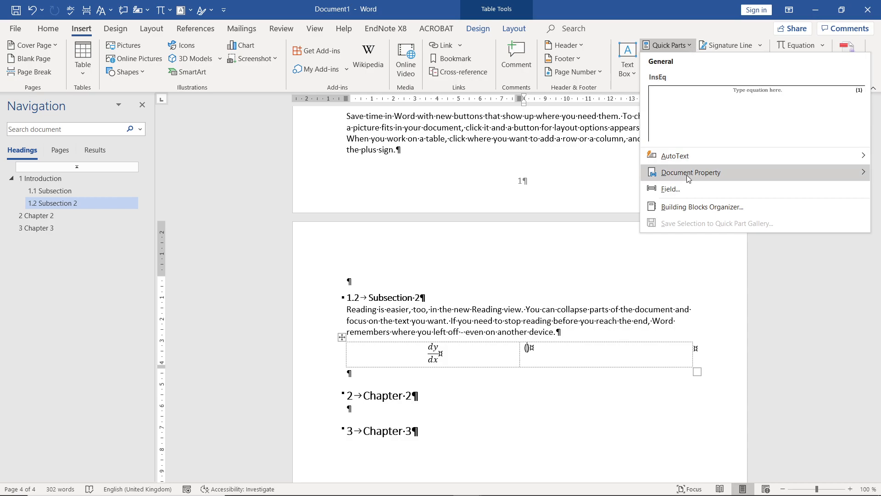
click(672, 189)
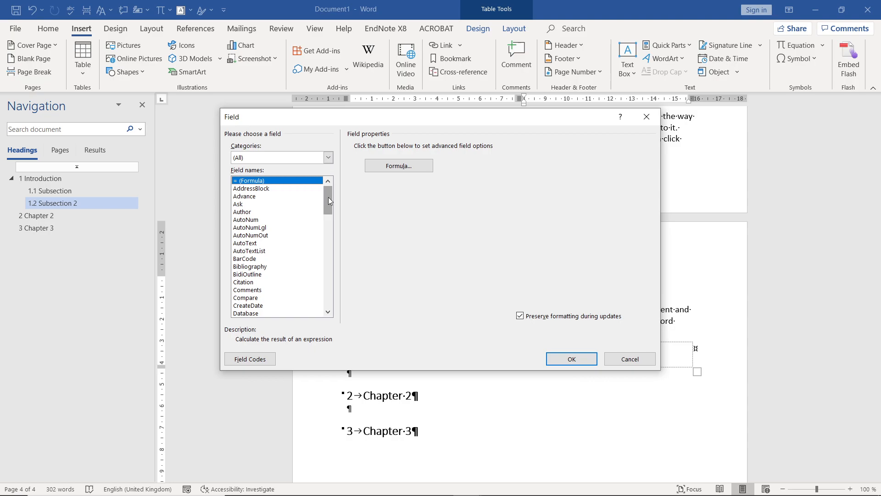
drag(329, 199, 326, 271)
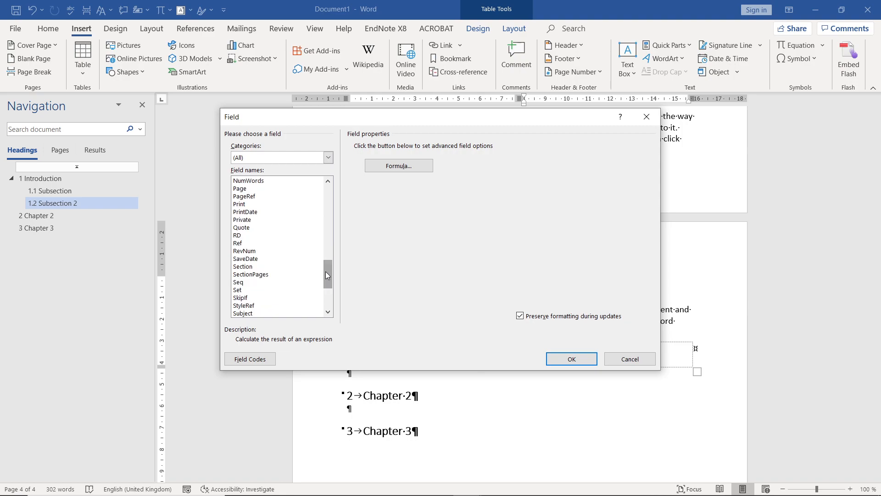
click(239, 282)
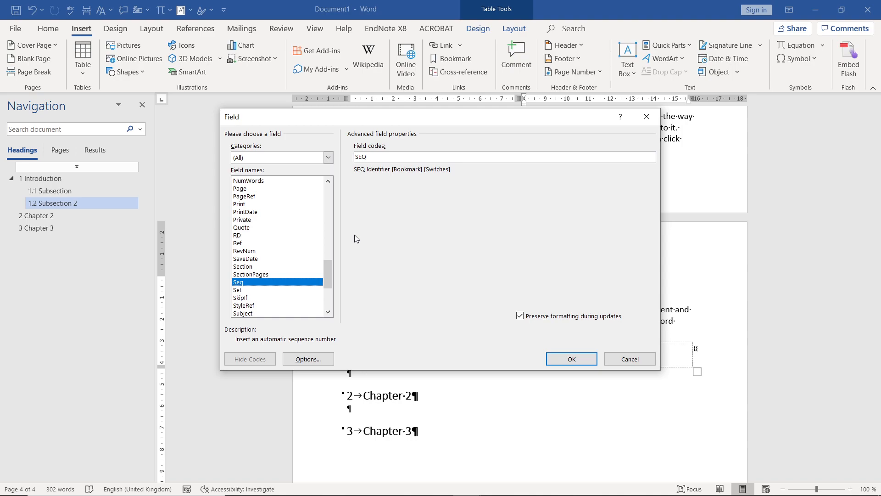
click(376, 157)
text(Equation)
click(557, 358)
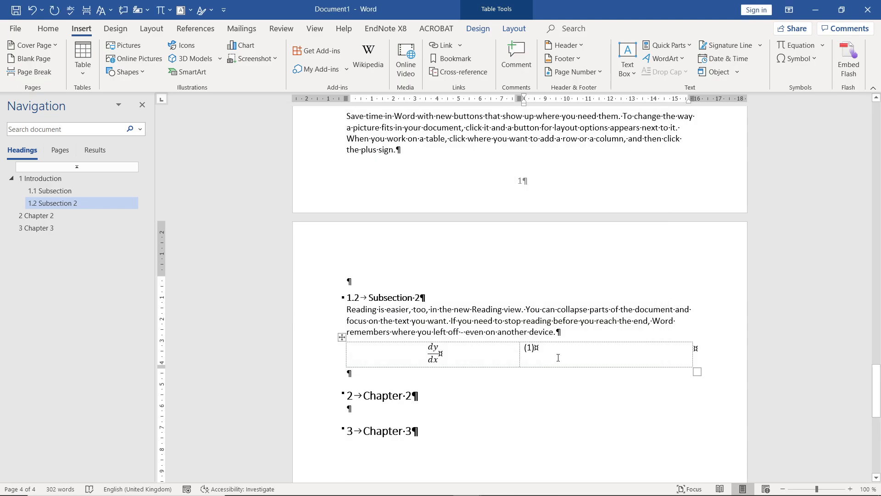
- Select the whole document to check the field shading on the equation number, and clear the selection
key(ctrl+a)
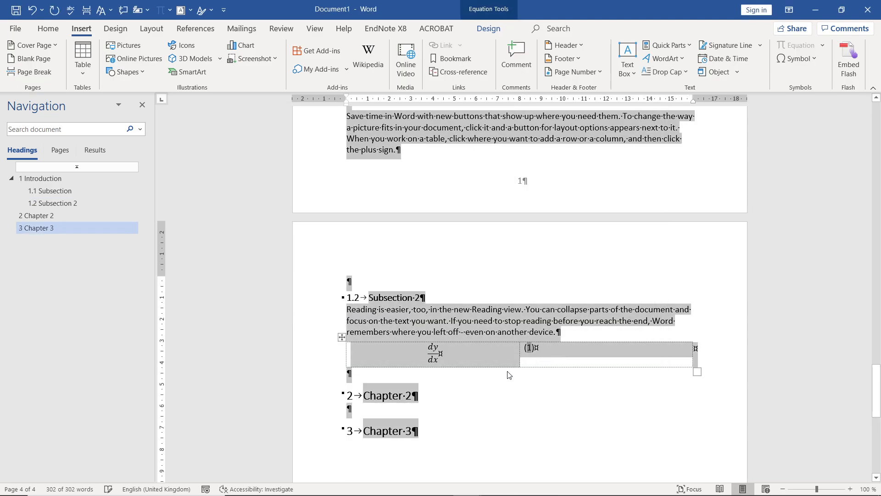
click(545, 360)
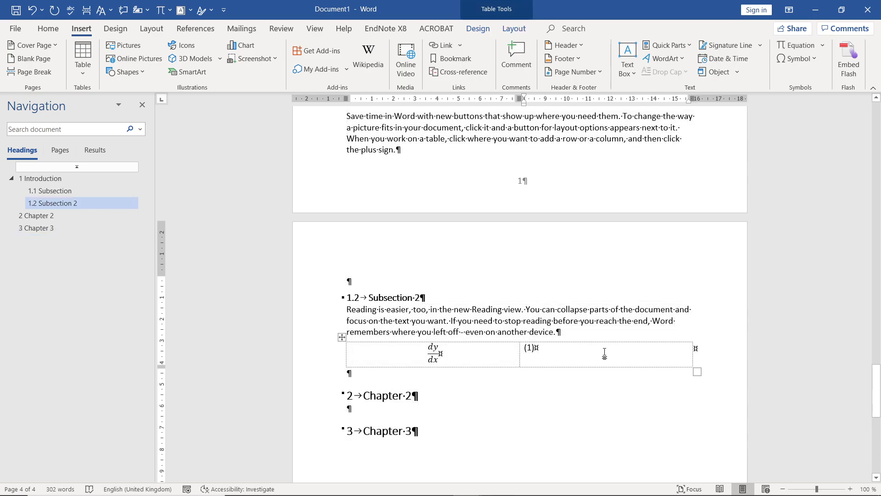
- Copy the equation table under Subsection 2 and paste it into the empty paragraph below the Chapter 2 heading
drag(570, 356, 441, 346)
click(437, 349)
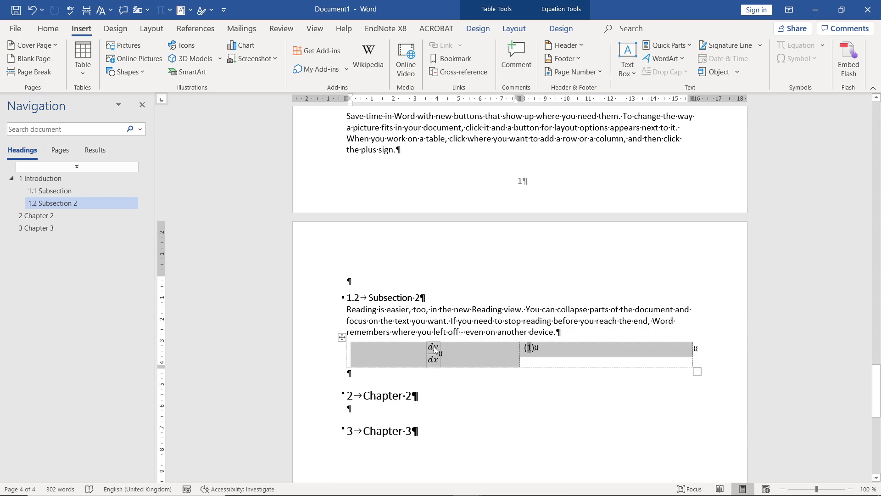
click(411, 412)
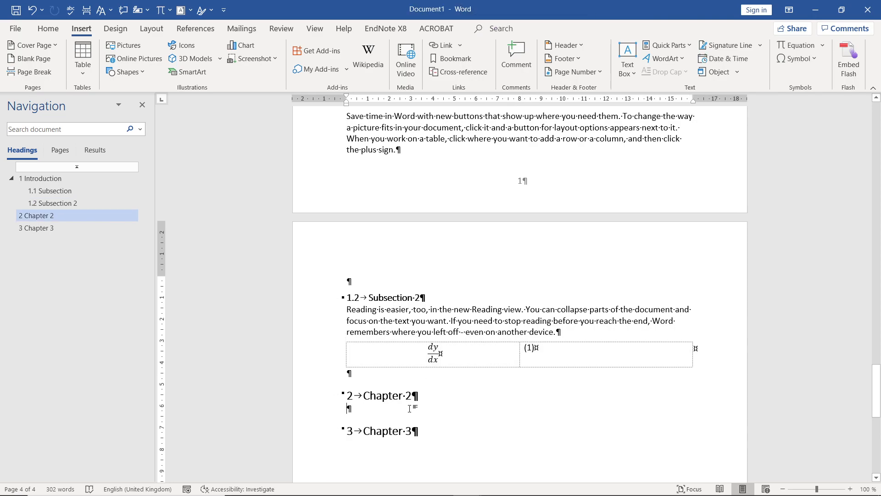
key(ctrl+v)
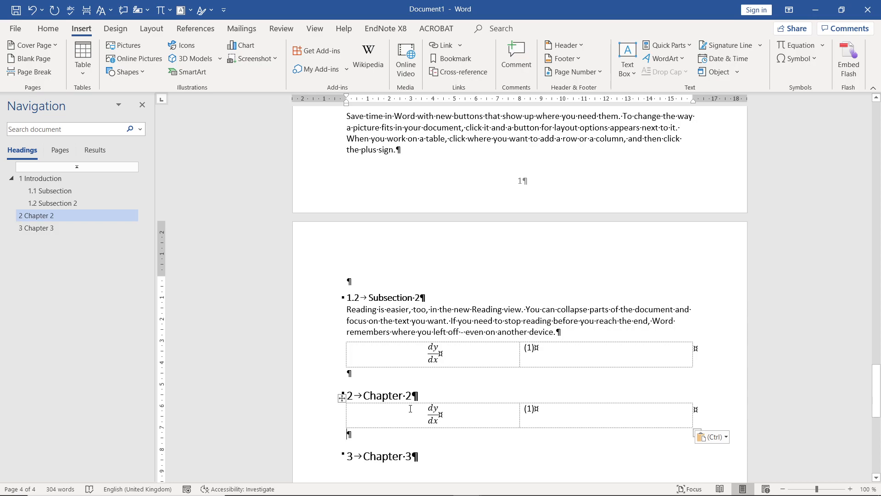
- Update all fields in the document, including the entire table of contents, to renumber the pasted equation under Chapter 2
key(ctrl+a)
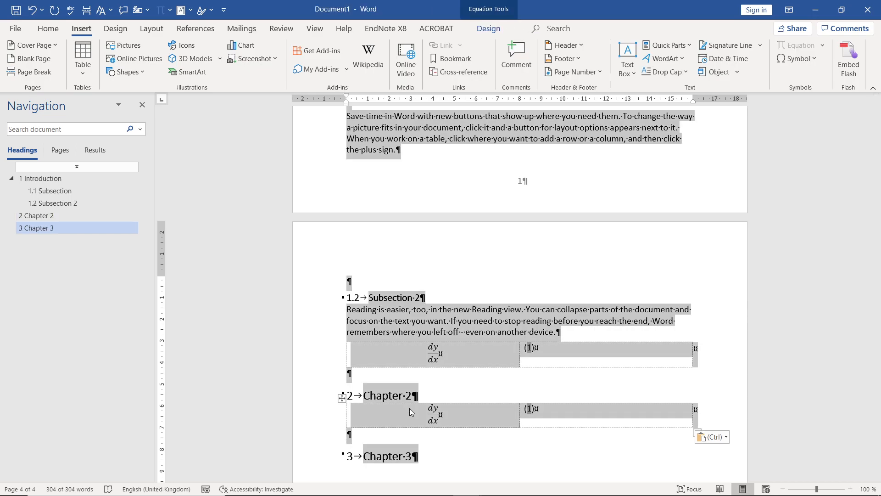
key(F9)
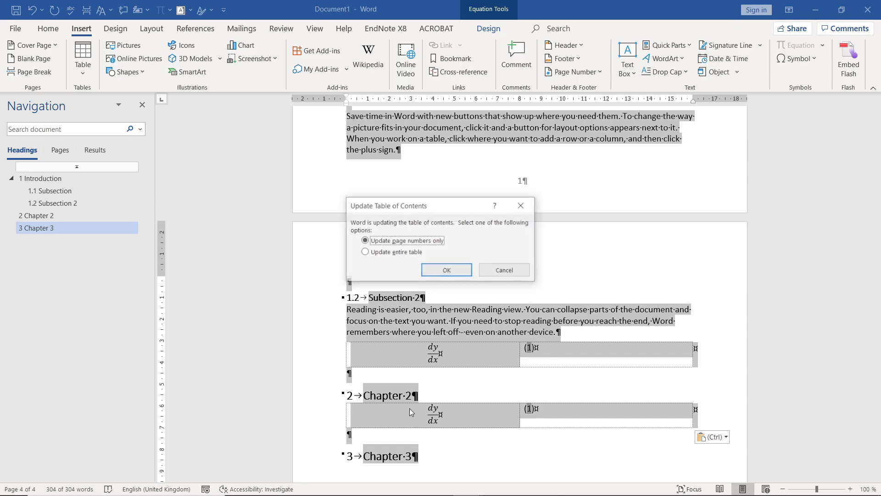
click(379, 253)
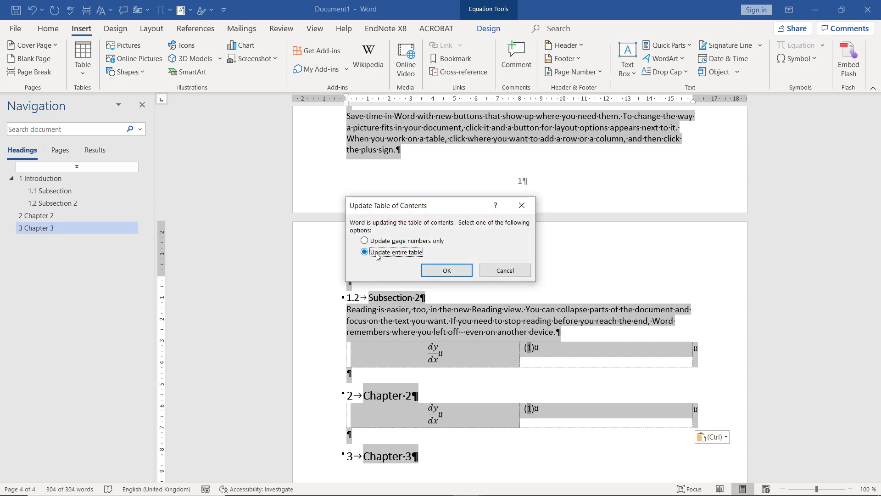
click(446, 271)
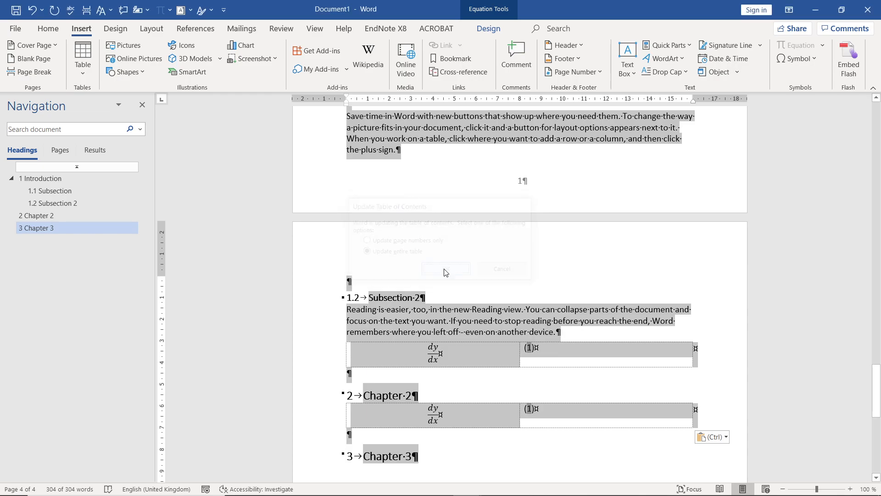
click(524, 375)
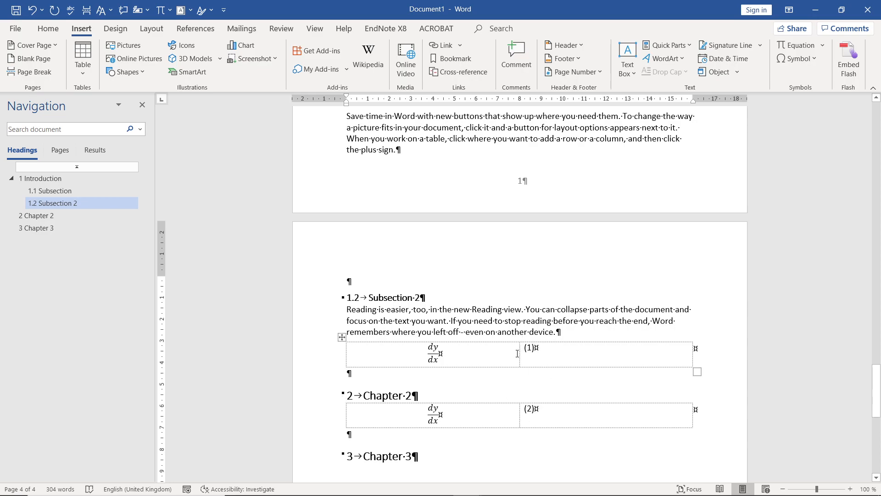
- Move the equation table from Chapter 2 to directly below the Subsection 2 heading, leaving no extra blank paragraph after it
click(430, 297)
key(Return)
drag(538, 432, 419, 435)
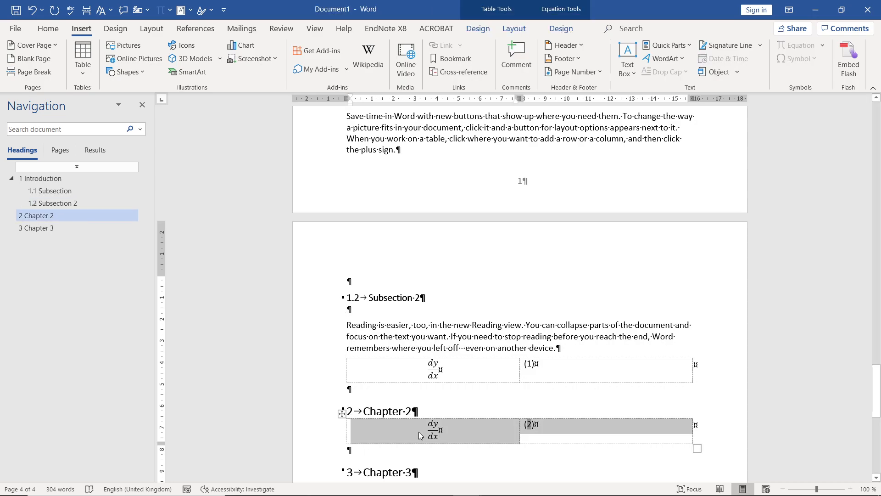
key(BackSpace)
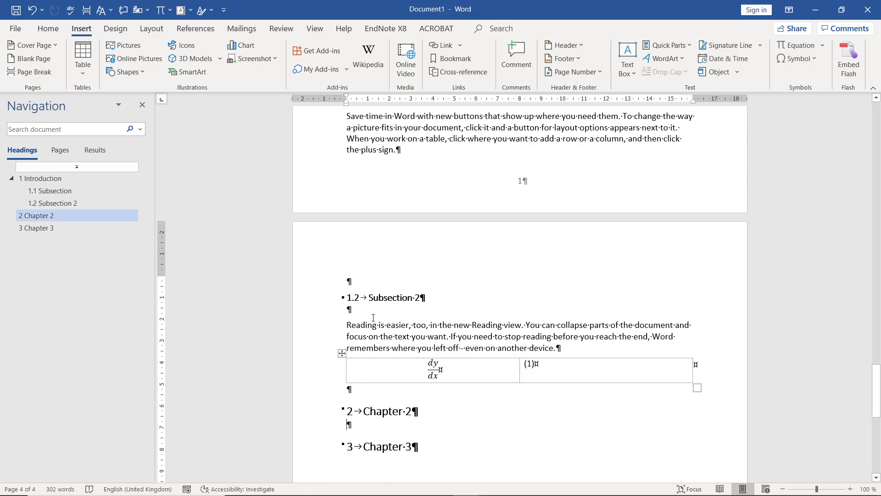
click(371, 310)
key(ctrl+v)
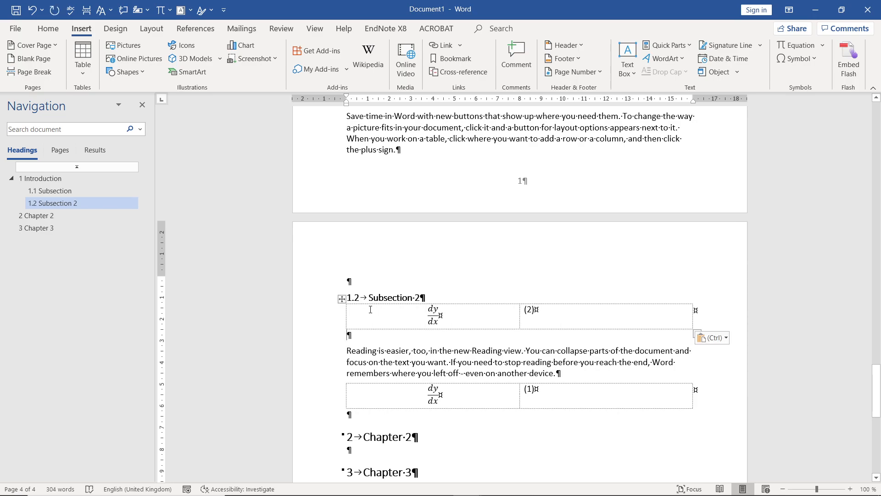
key(Delete)
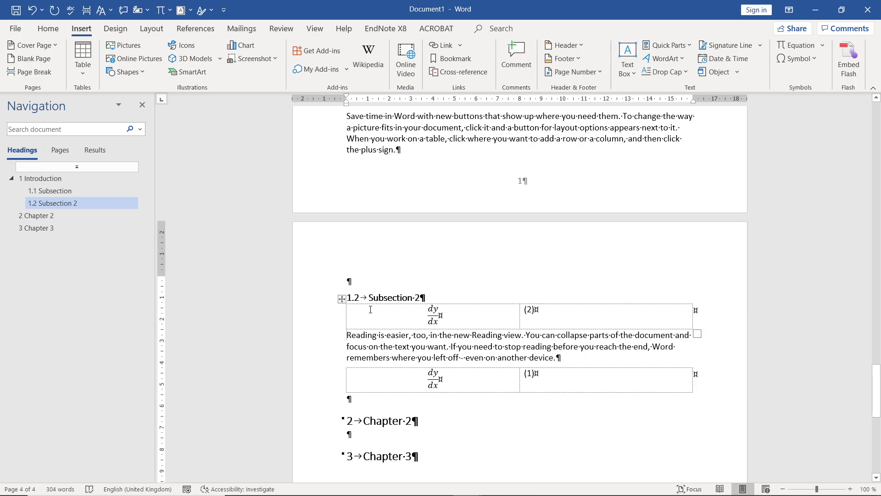
- Update every field again with the entire table of contents so both Subsection 2 equations are numbered in order
key(ctrl+a)
key(F9)
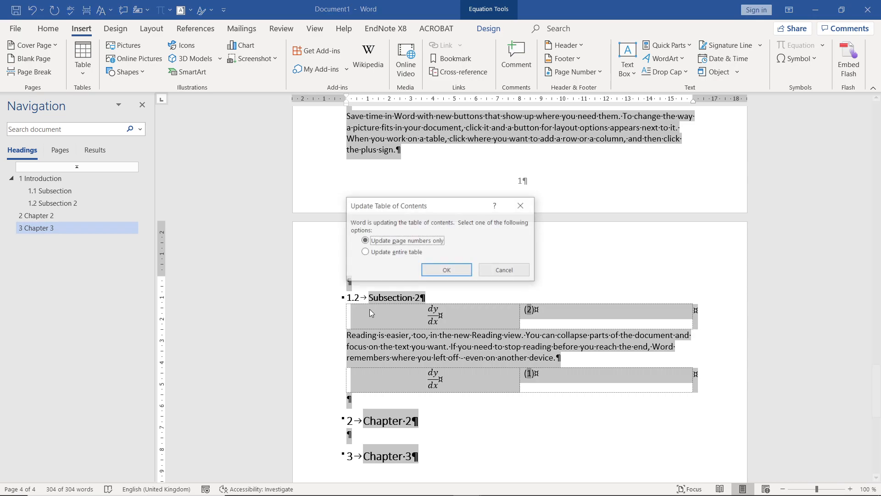
click(383, 252)
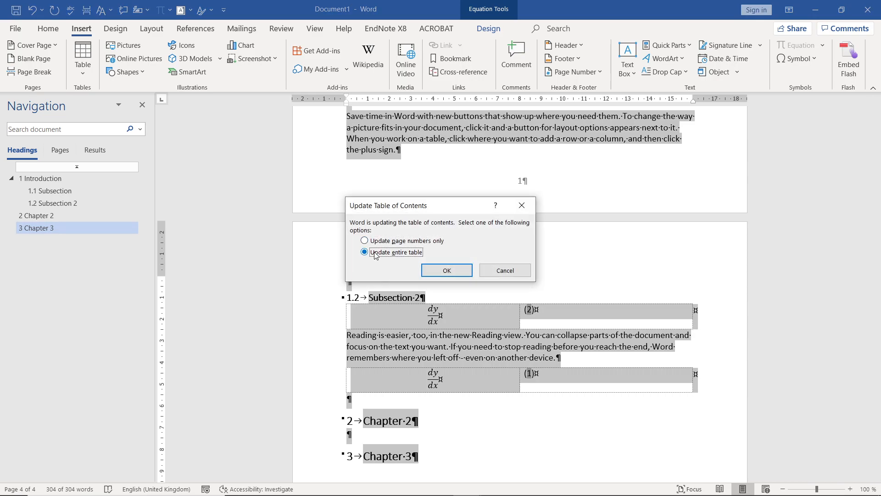
click(433, 271)
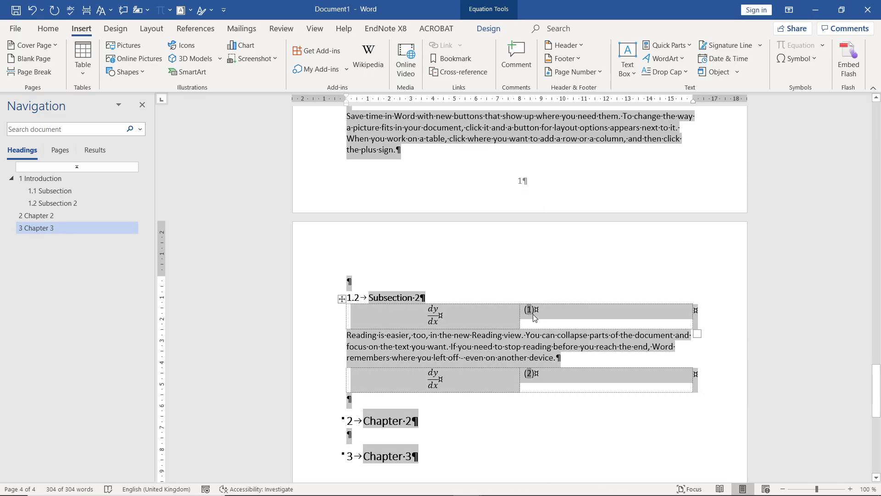
click(574, 374)
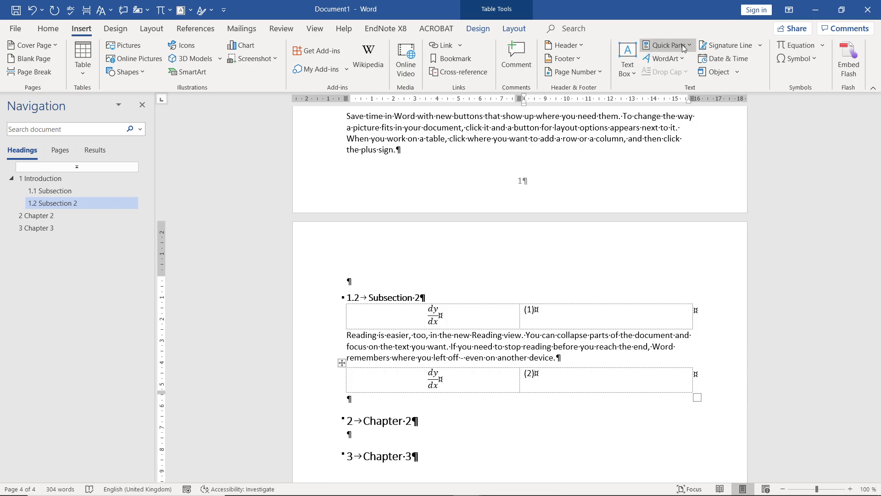
click(668, 45)
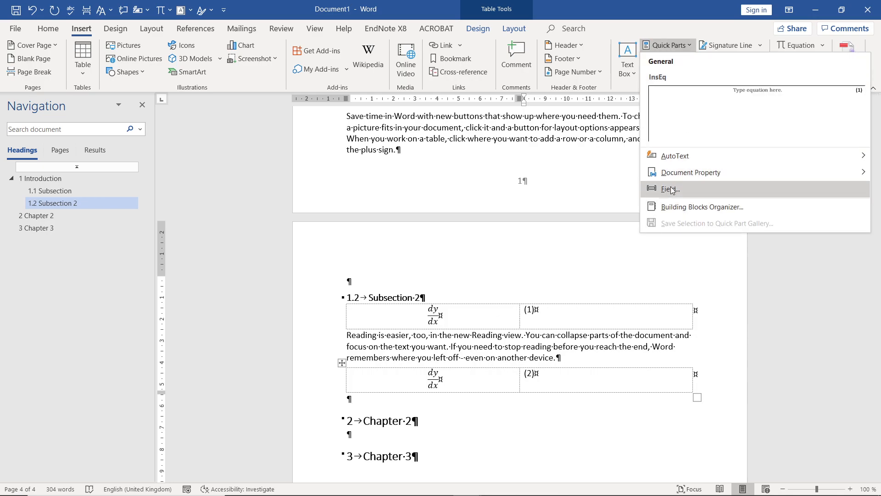
click(569, 216)
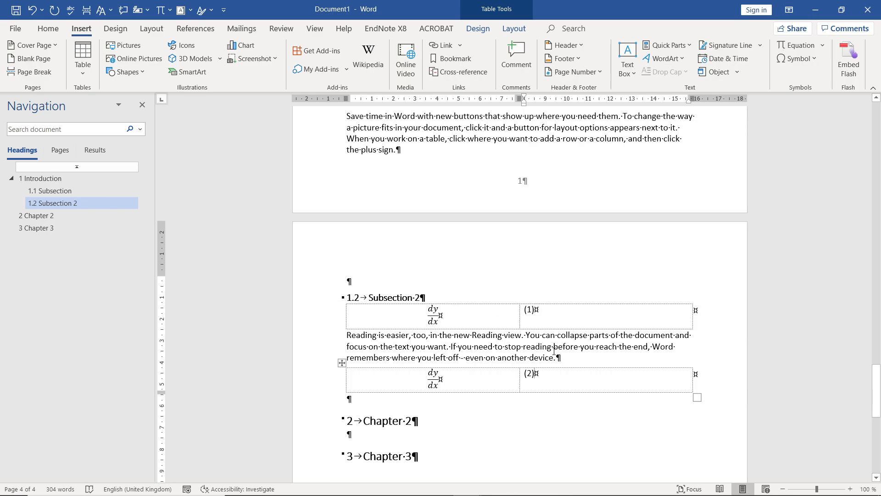
- Paste a copy of the "Reading is easier" paragraph between the Subsection 2 heading and the first equation table, without a leftover blank paragraph
drag(560, 358, 354, 337)
key(ctrl+c)
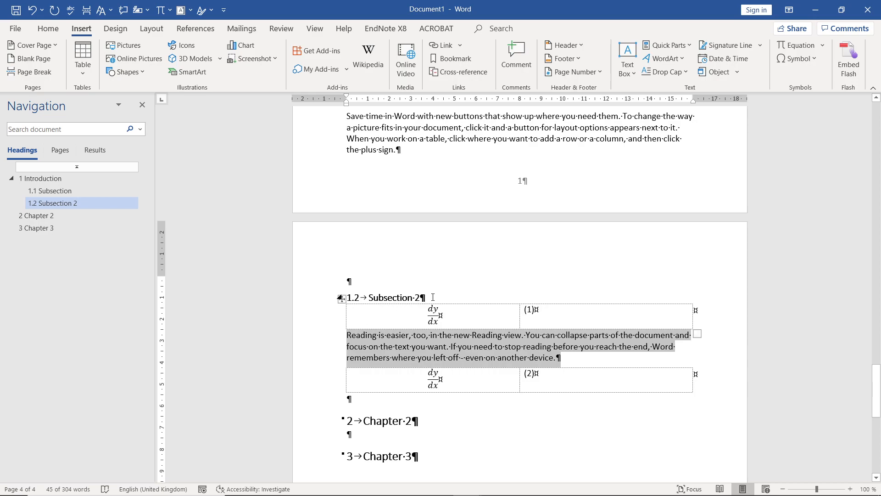
click(433, 297)
key(Return)
key(ctrl+v)
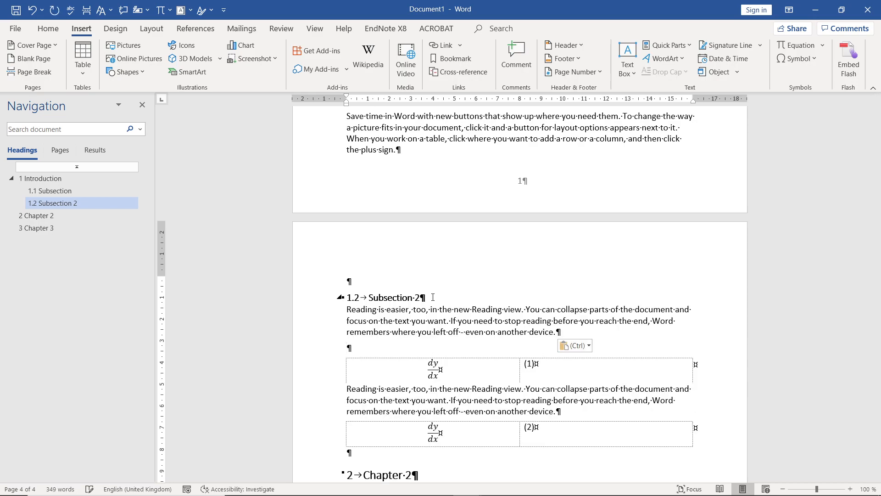
key(Delete)
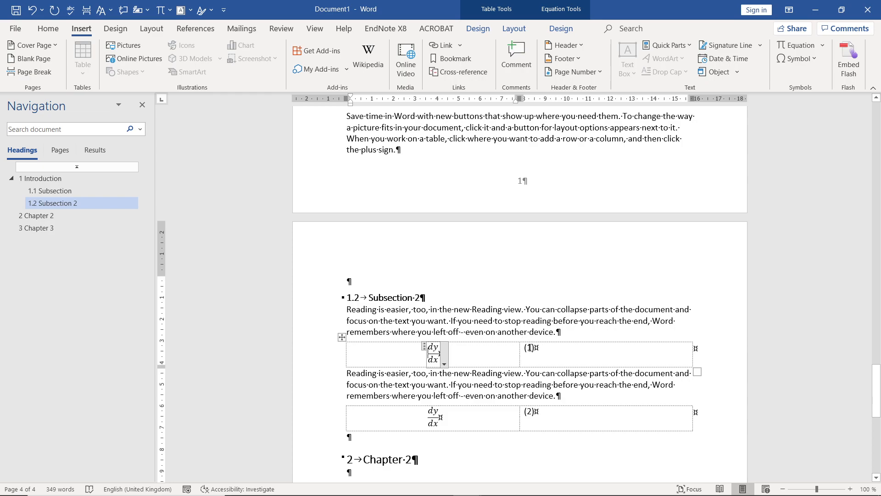
- Bookmark the first equation's number together with its parentheses under the name Name_Eq_1
click(532, 351)
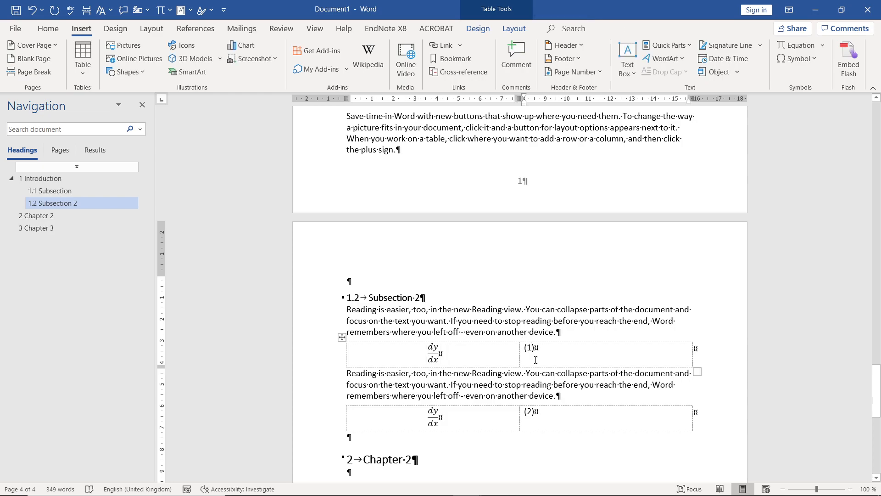
key(shift+Left)
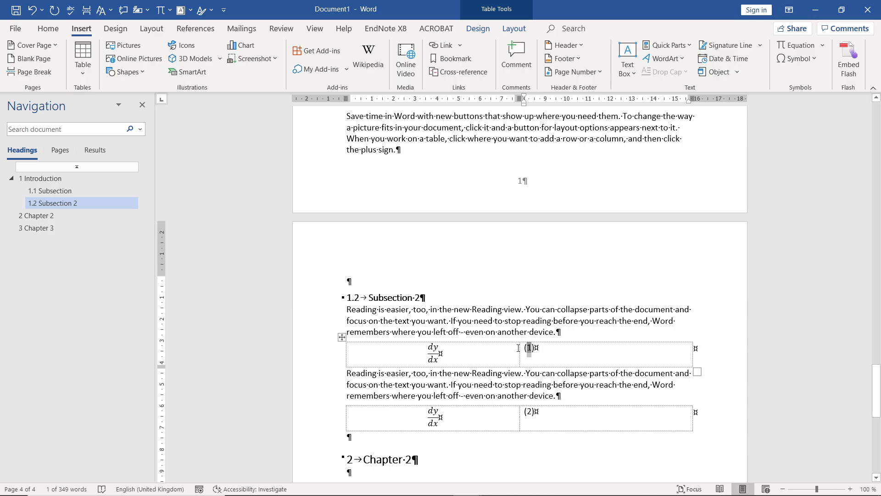
click(539, 359)
key(shift+Left)
key(shift+Left)
key(shift+Left)
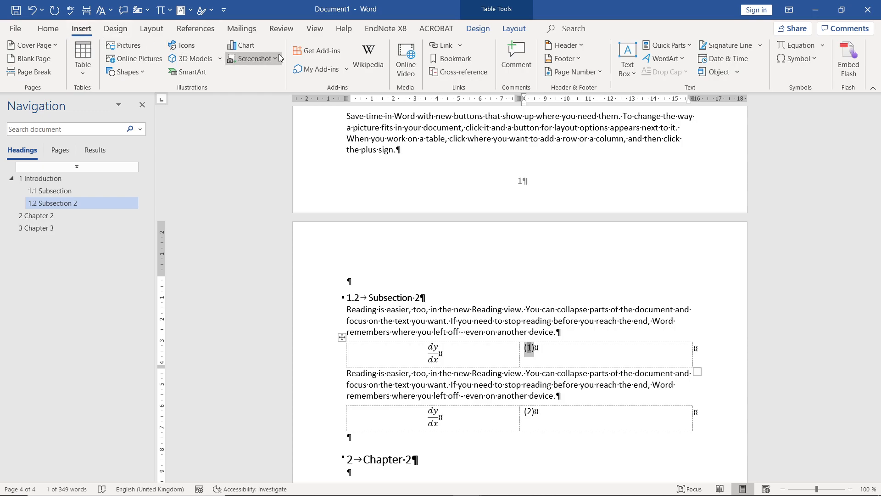
click(455, 59)
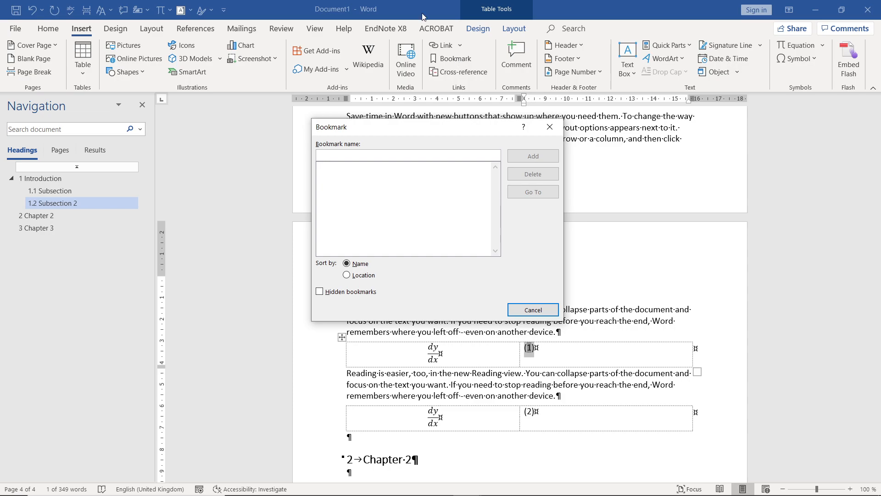
text(Name)
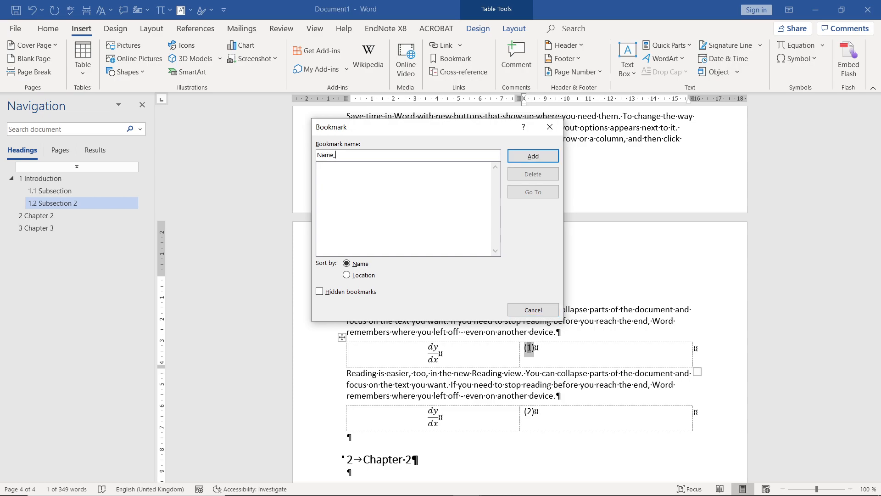
text(_Eq_1)
click(510, 158)
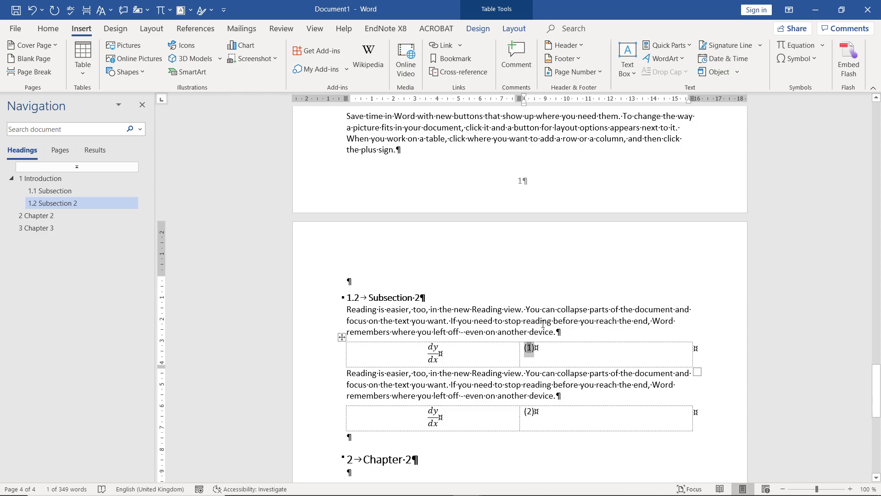
- Add ", see " before the final period of the paragraph above the first equation
click(553, 334)
text(, see)
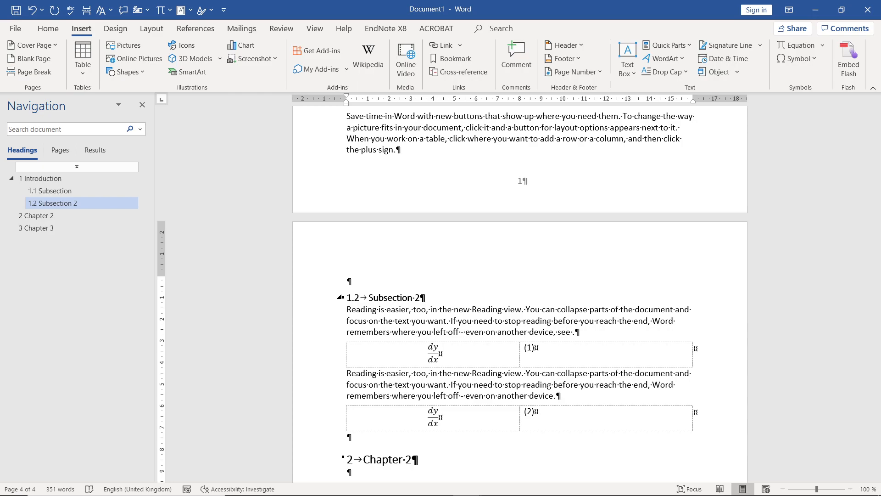
- Insert a hyperlinked cross-reference to the bookmark text of Name_Eq_1 after "see" in the paragraph above the first equation
click(449, 73)
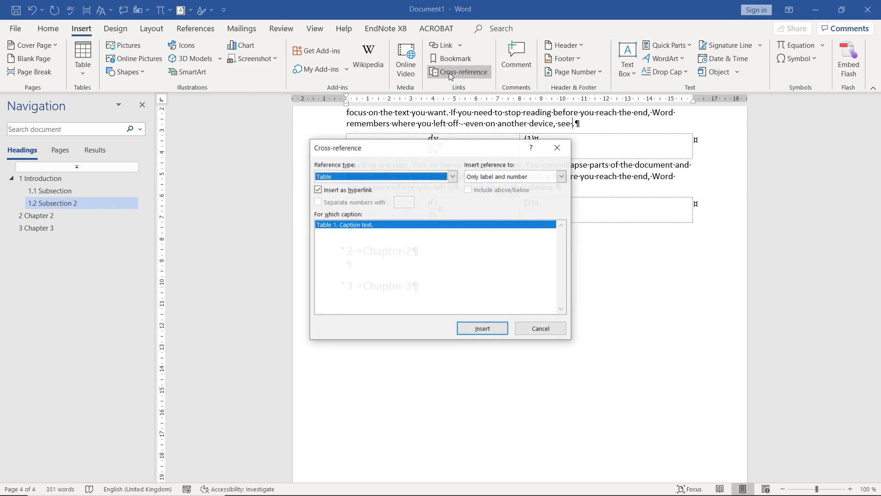
click(452, 177)
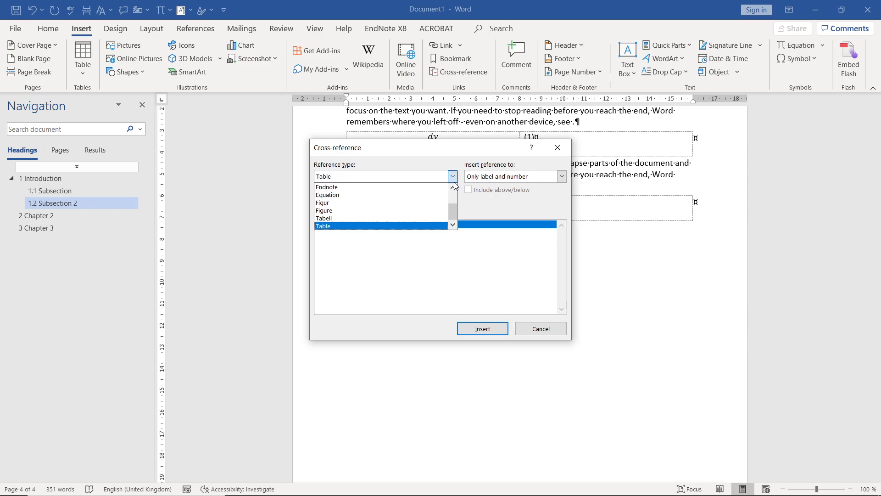
drag(455, 211, 454, 198)
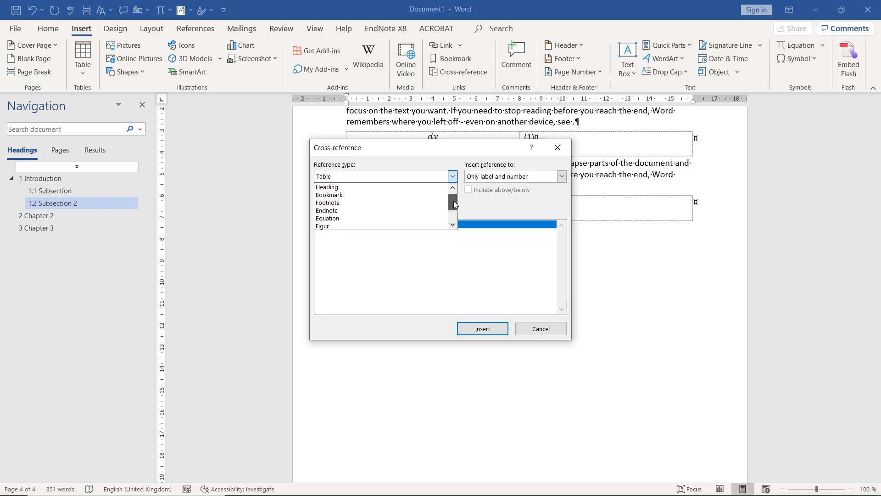
click(367, 190)
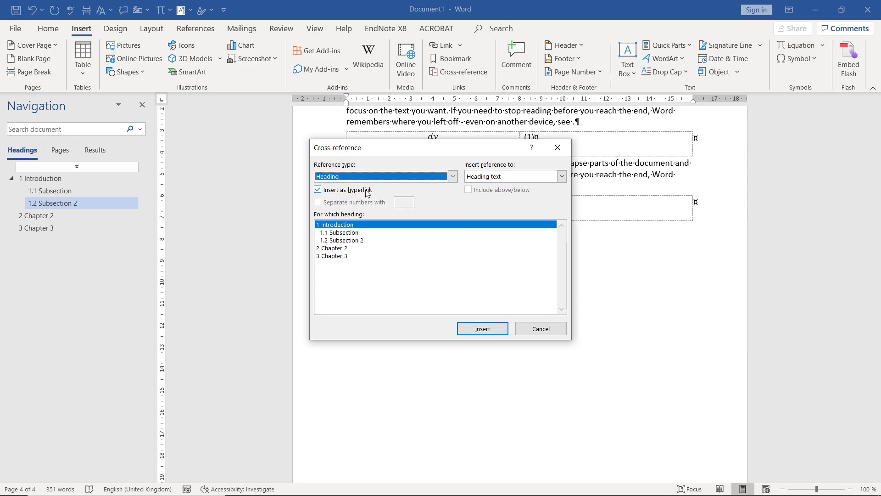
click(452, 177)
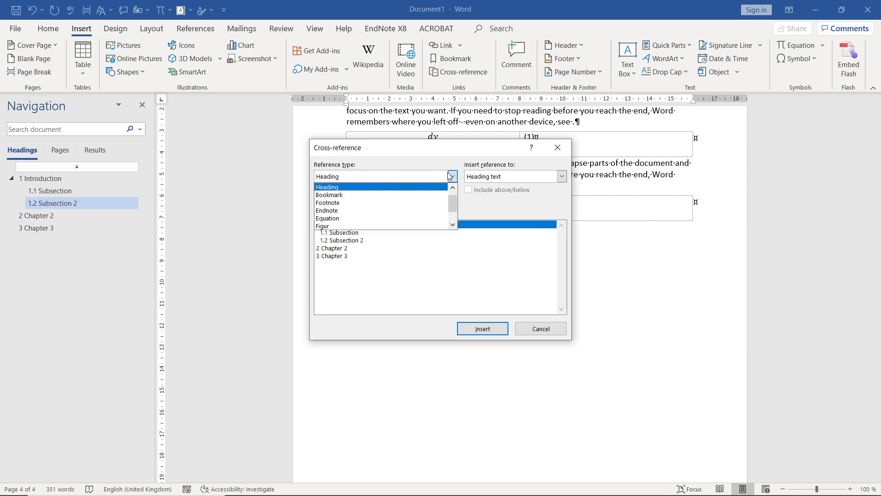
click(394, 195)
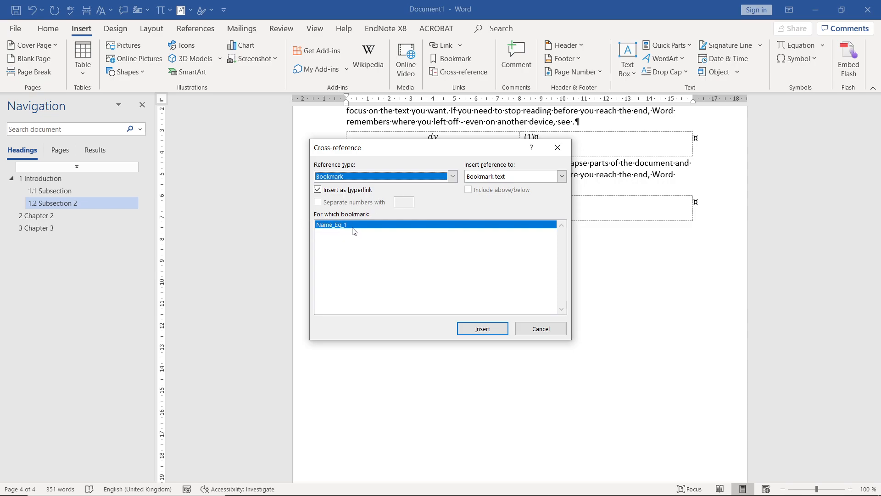
drag(359, 147, 427, 199)
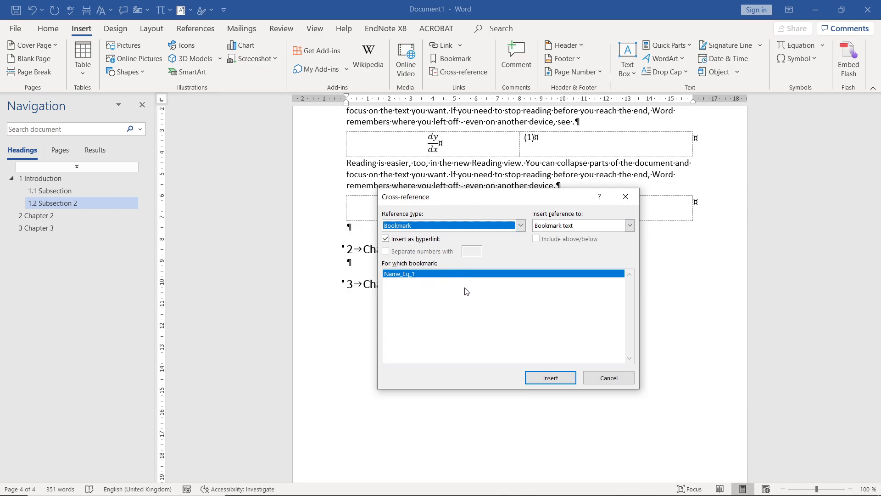
click(537, 379)
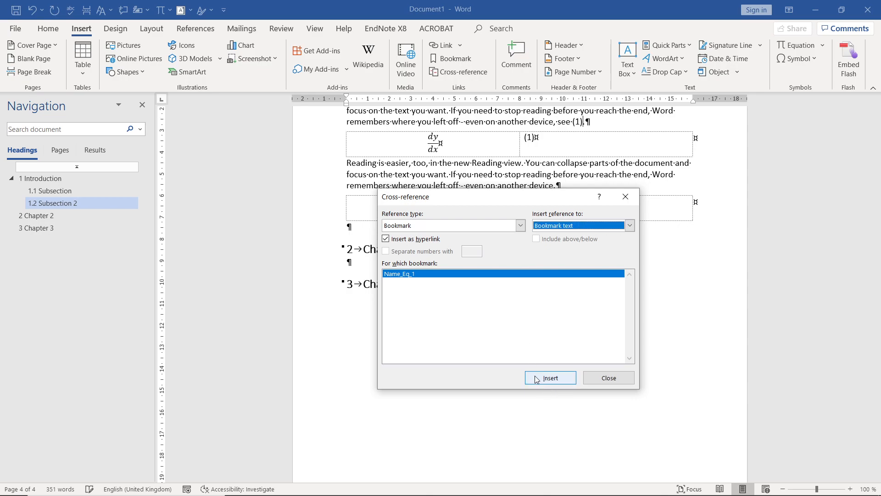
click(615, 377)
text(.)
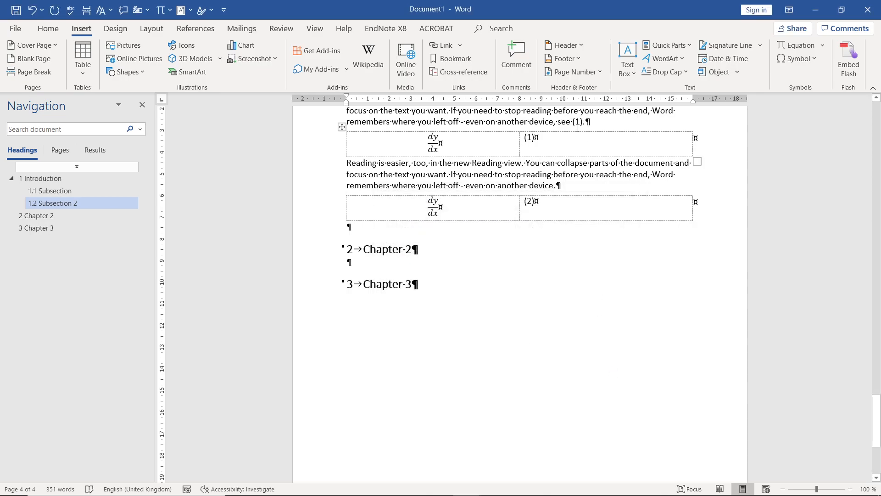